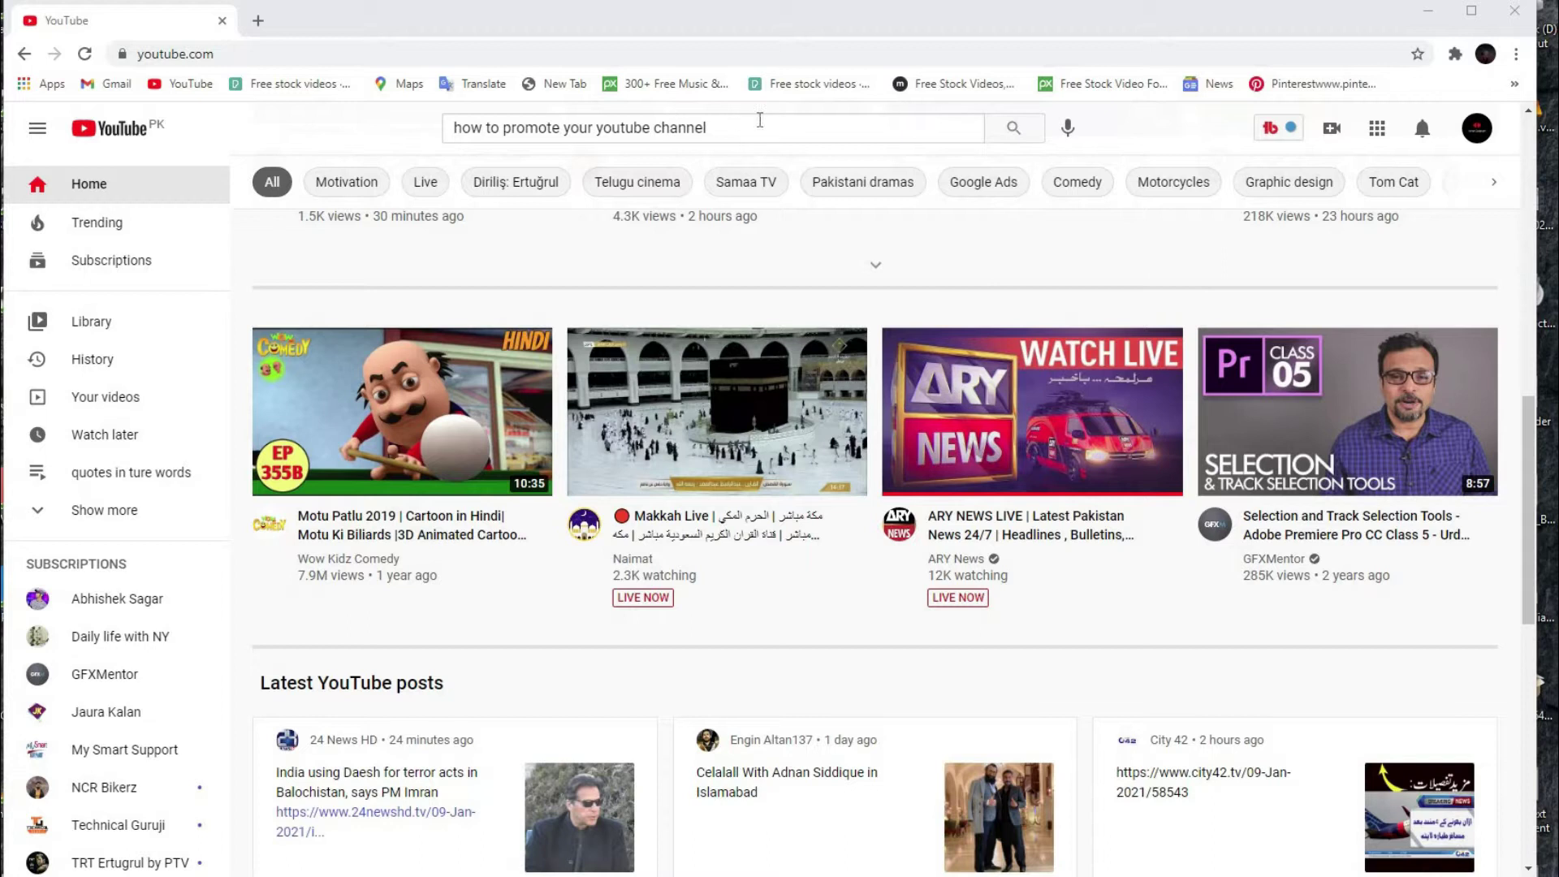
Step: Search YouTube for "how to promote your youtube channel" and look through the results
{"action": "left_click_drag", "start_coordinate": [768, 125], "coordinate": [387, 148]}
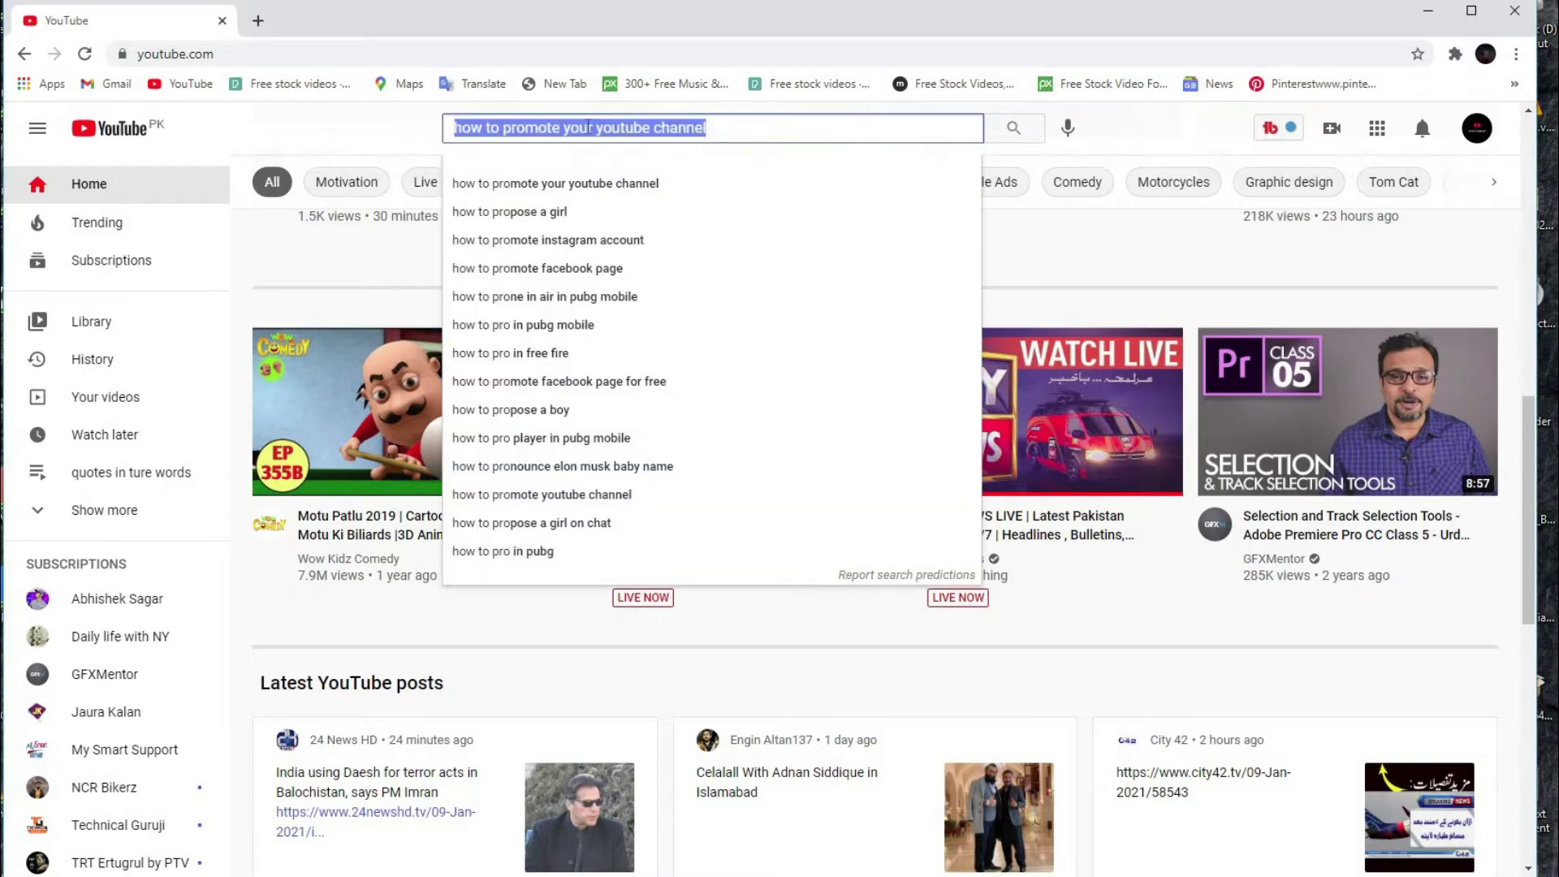
{"action": "left_click", "coordinate": [1031, 132]}
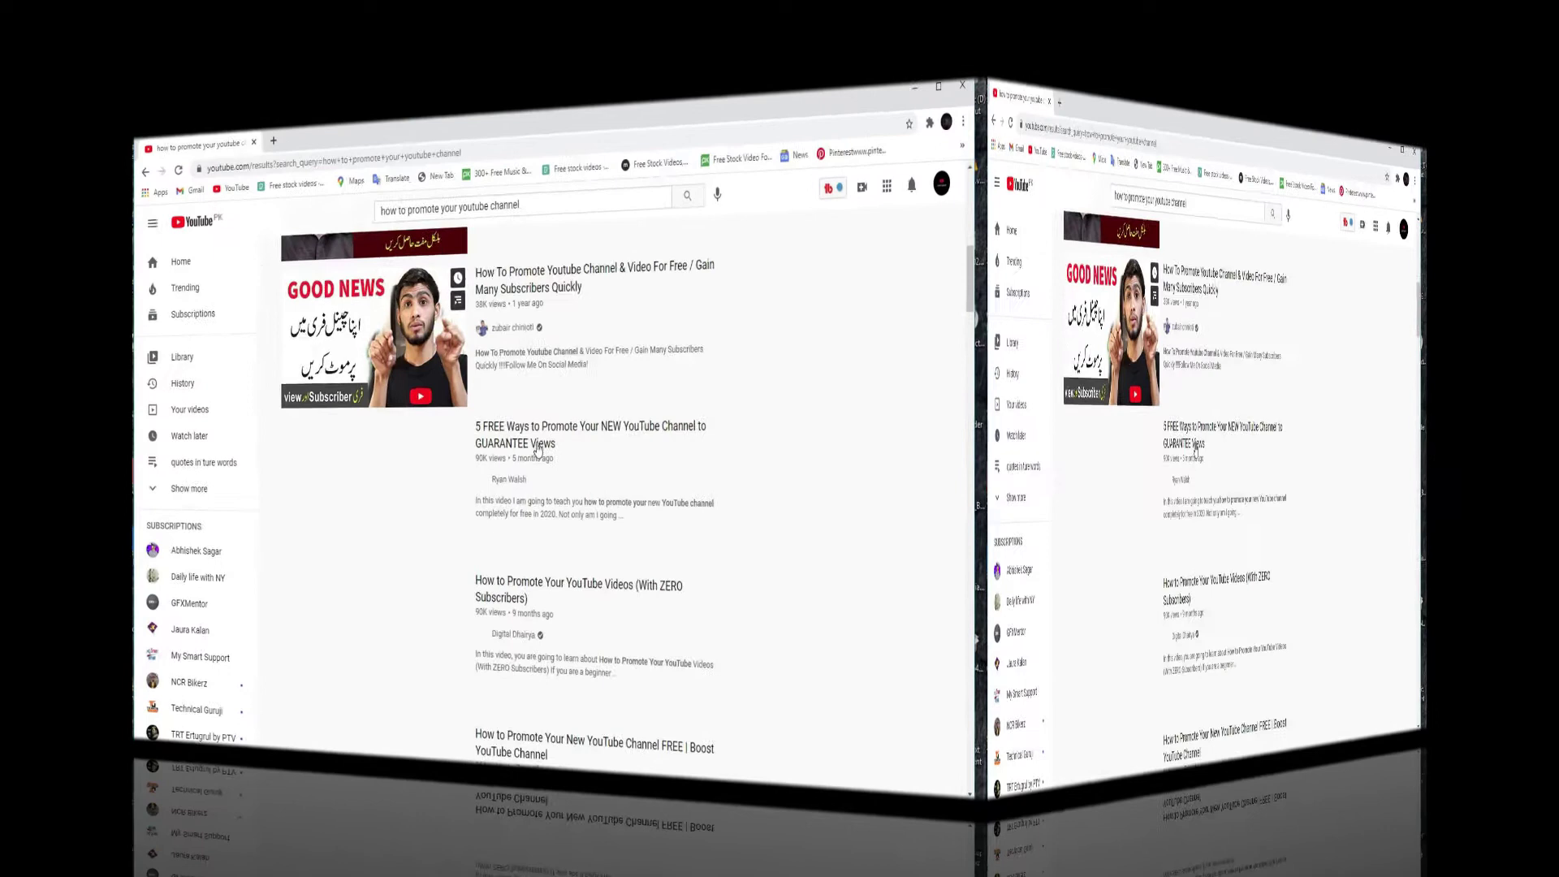
{"action": "scroll", "coordinate": [571, 498], "scroll_direction": "down", "scroll_amount": 13}
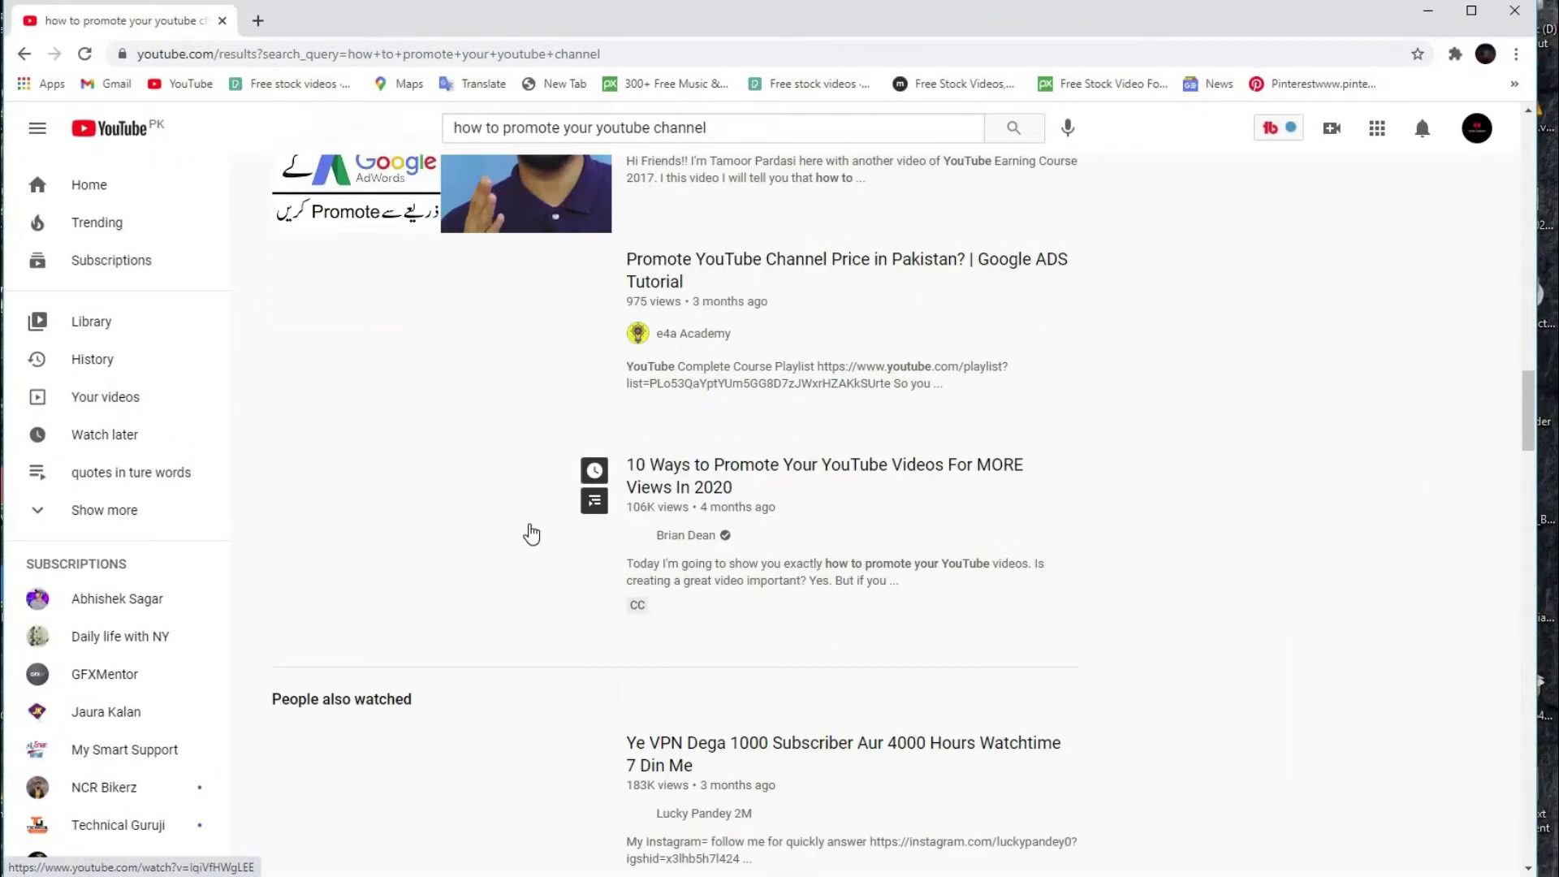
{"action": "scroll", "coordinate": [528, 532], "scroll_direction": "up", "scroll_amount": 7}
{"action": "scroll", "coordinate": [556, 495], "scroll_direction": "down", "scroll_amount": 15}
{"action": "scroll", "coordinate": [609, 372], "scroll_direction": "up", "scroll_amount": 8}
{"action": "scroll", "coordinate": [609, 372], "scroll_direction": "up", "scroll_amount": 20}
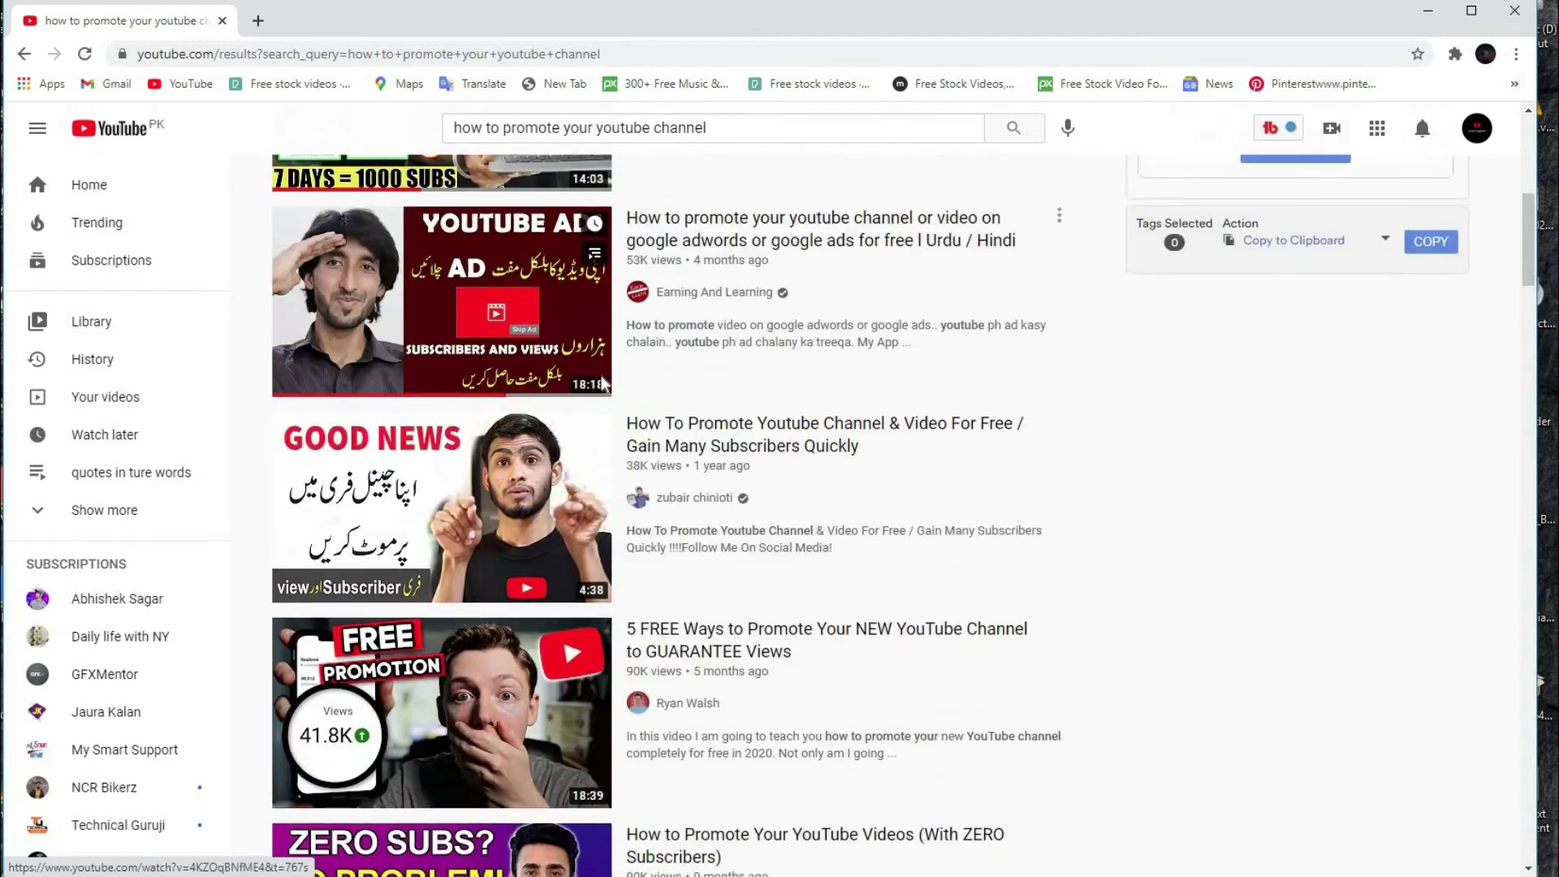
{"action": "scroll", "coordinate": [597, 387], "scroll_direction": "up", "scroll_amount": 2}
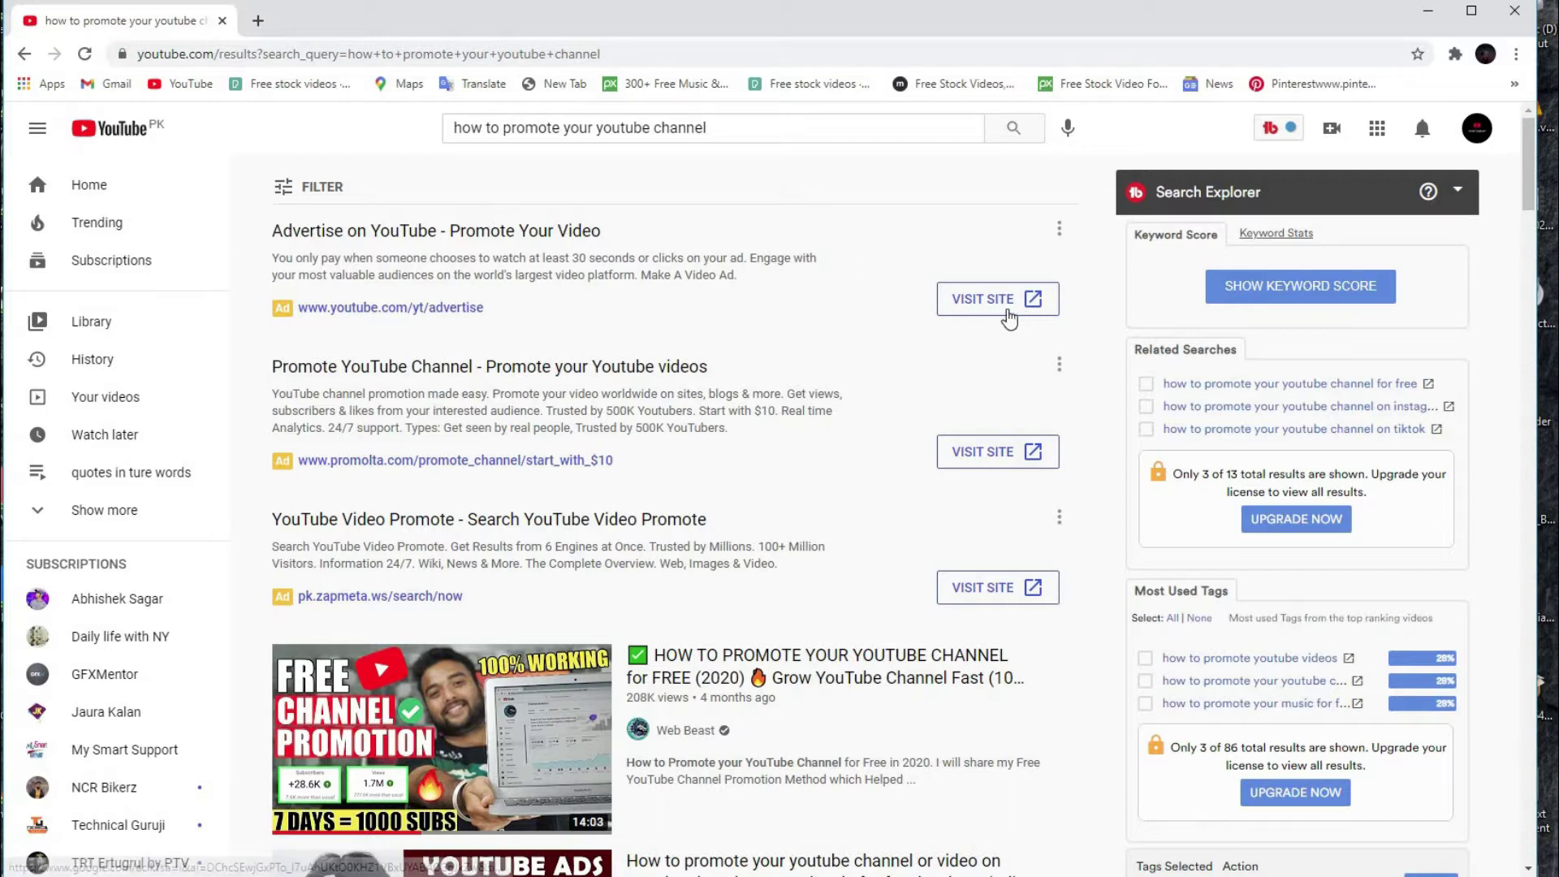
Step: Visit the site of the "Advertise on YouTube - Promote Your Video" ad and start a new video ad campaign in Google Ads
{"action": "left_click", "coordinate": [993, 307]}
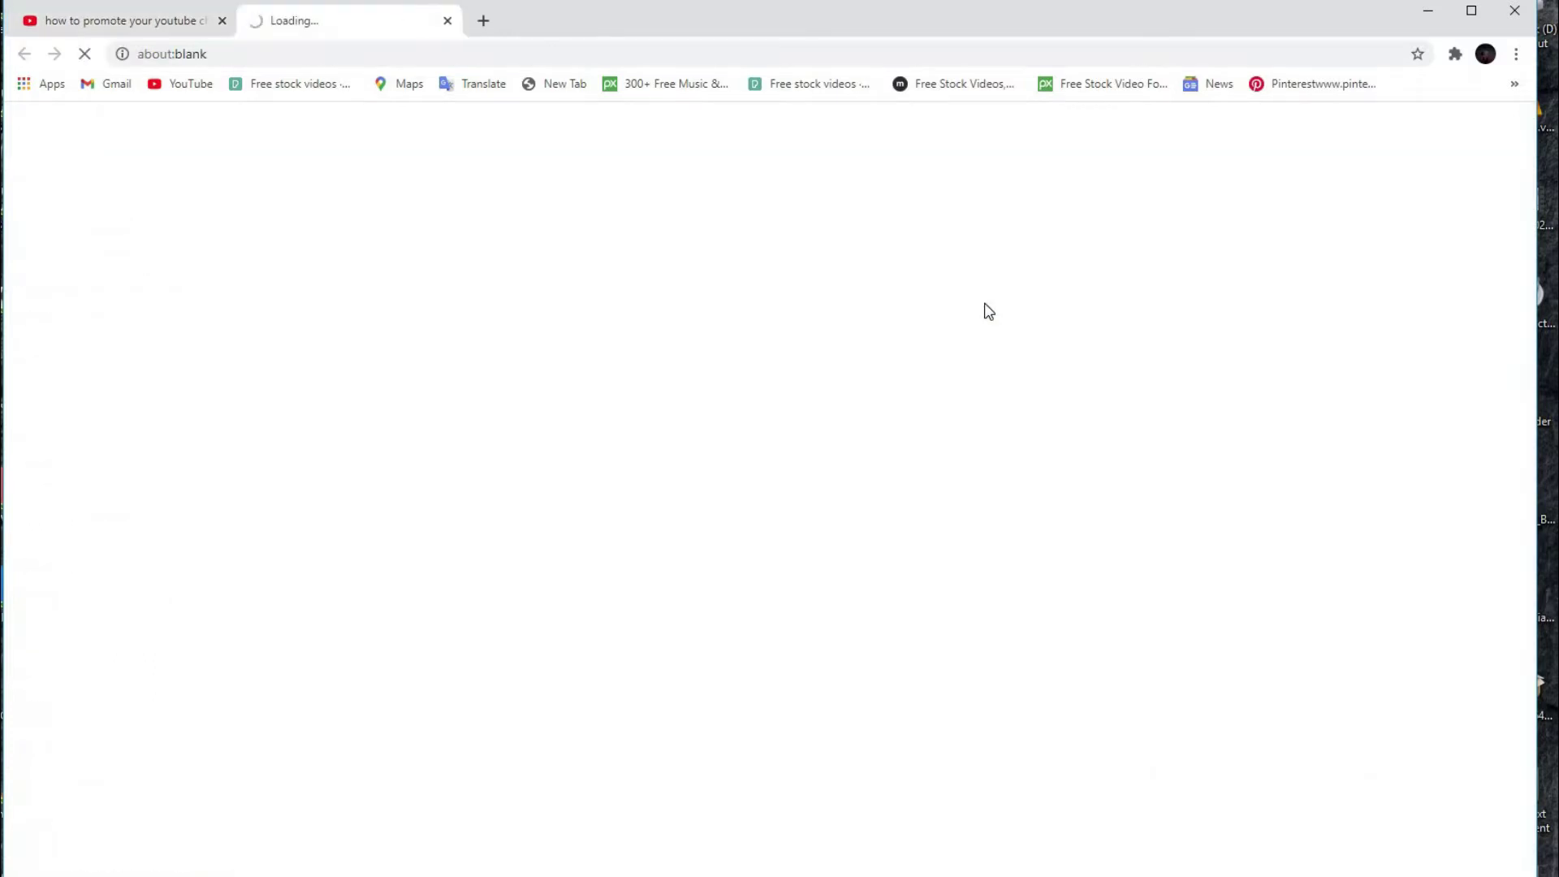
{"action": "left_click", "coordinate": [125, 30]}
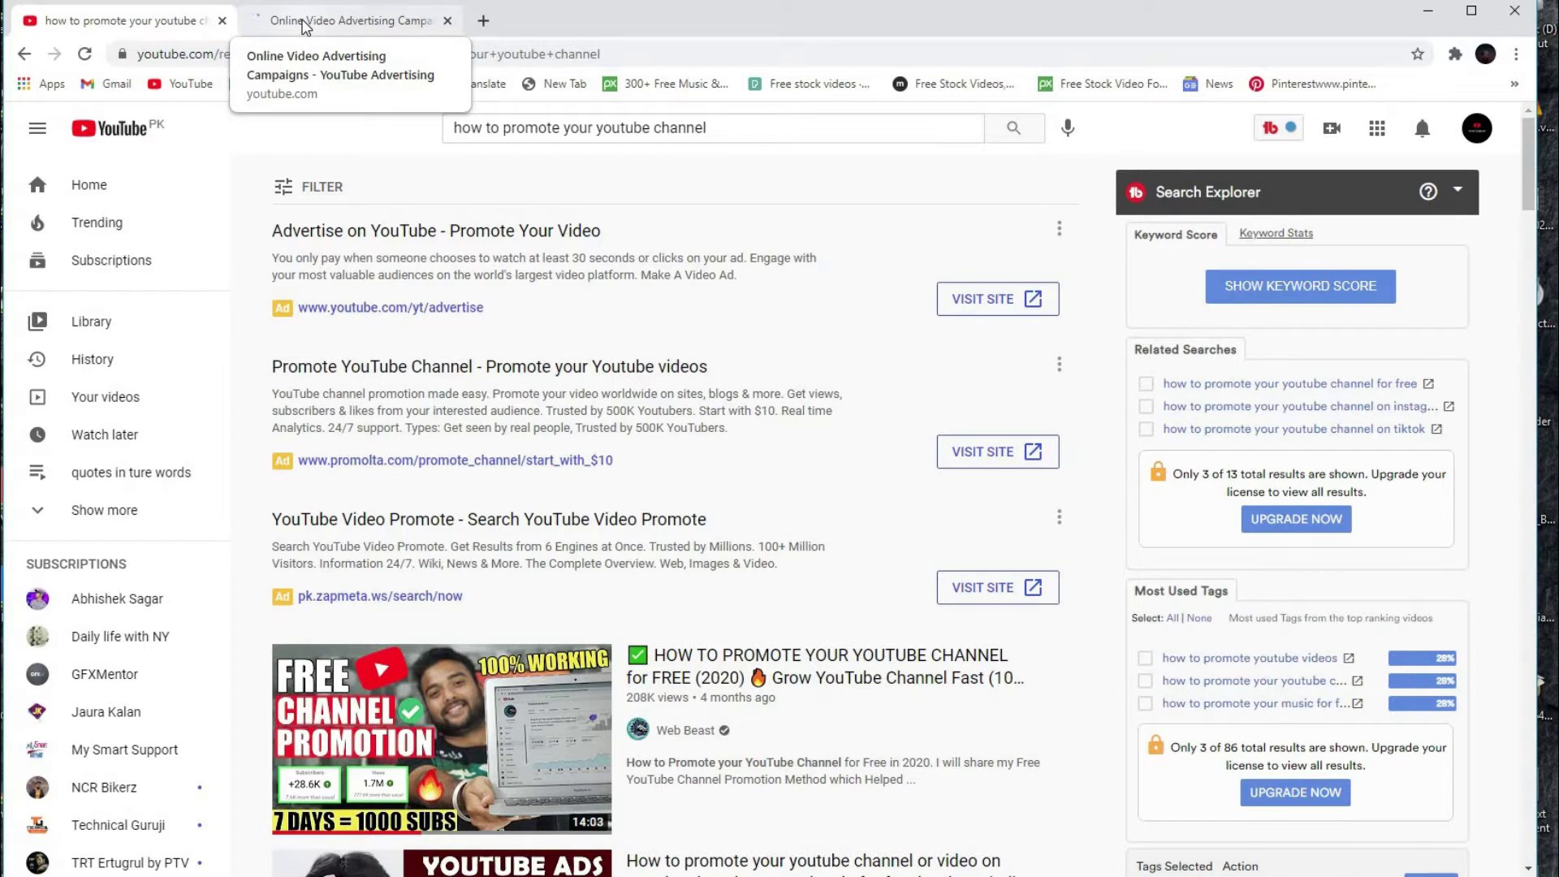
{"action": "left_click", "coordinate": [305, 25]}
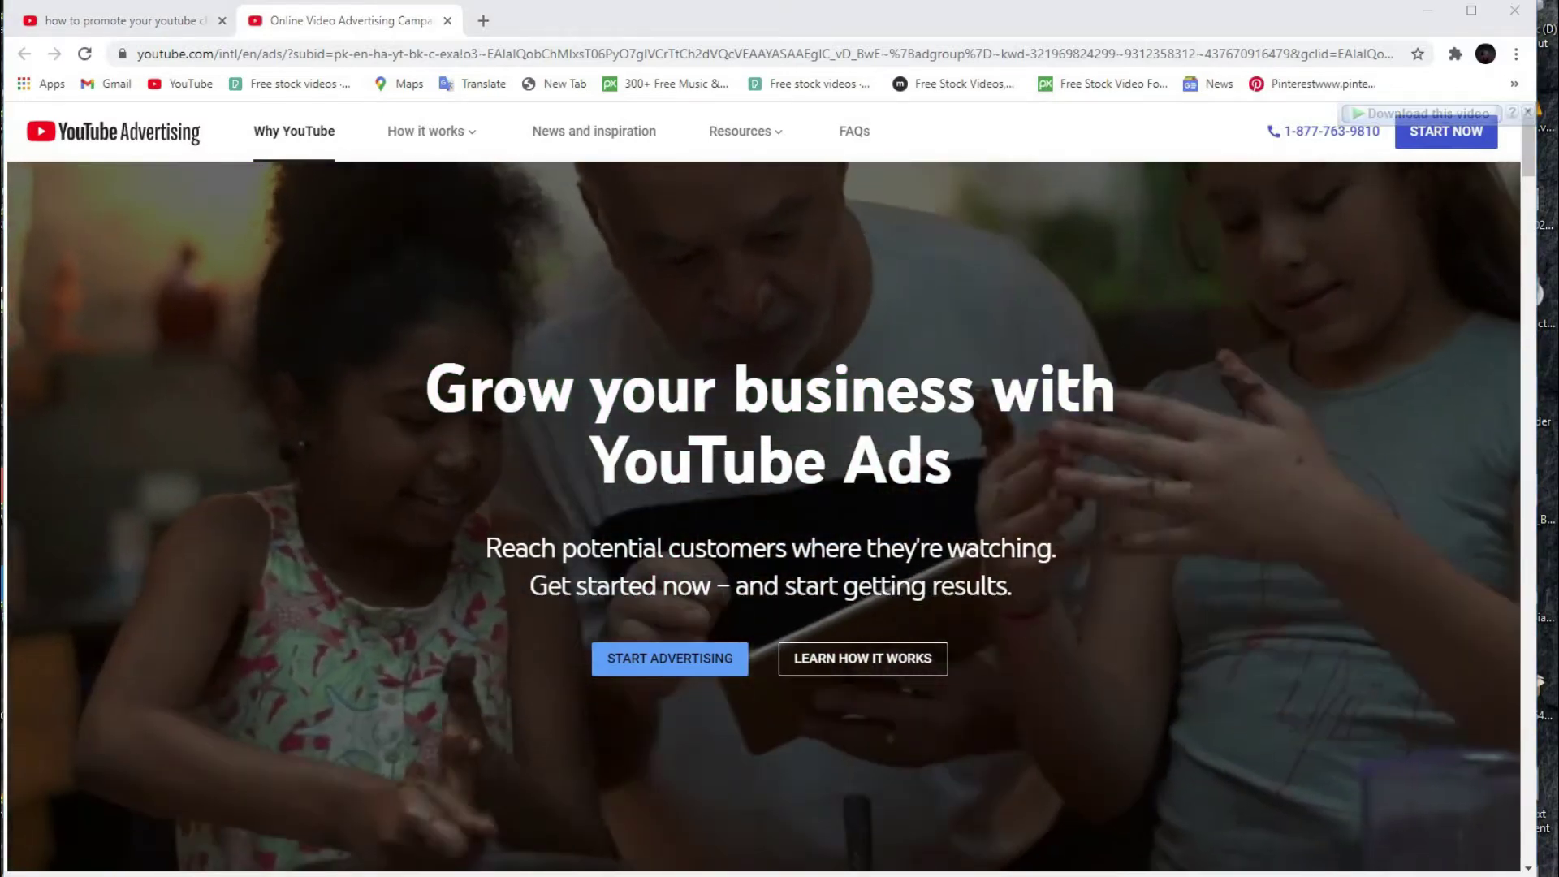
{"action": "scroll", "coordinate": [654, 505], "scroll_direction": "down", "scroll_amount": 3}
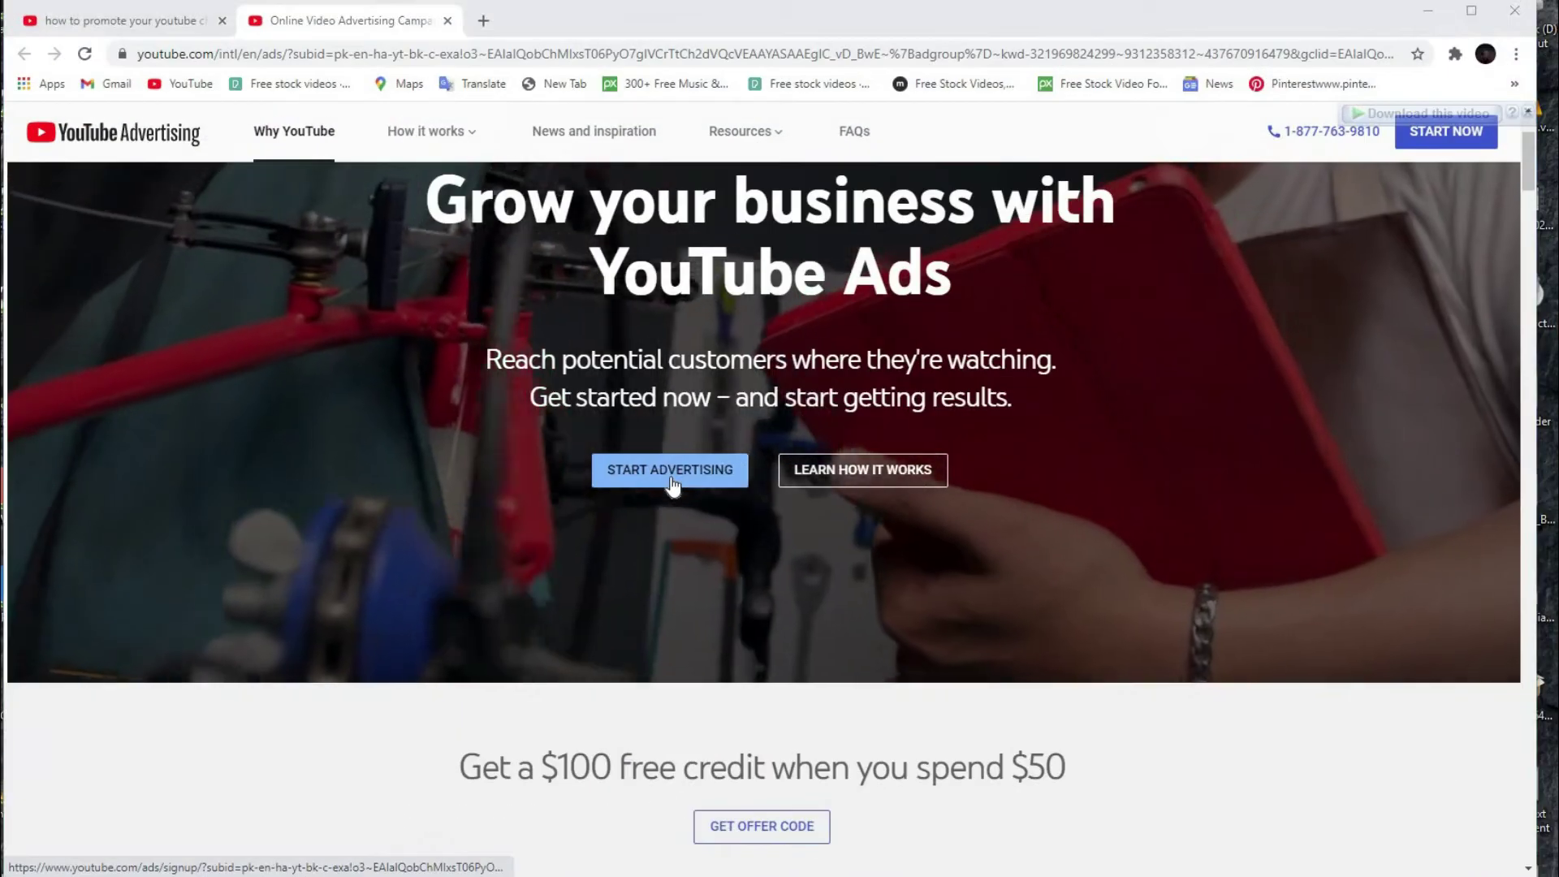
{"action": "left_click", "coordinate": [671, 484]}
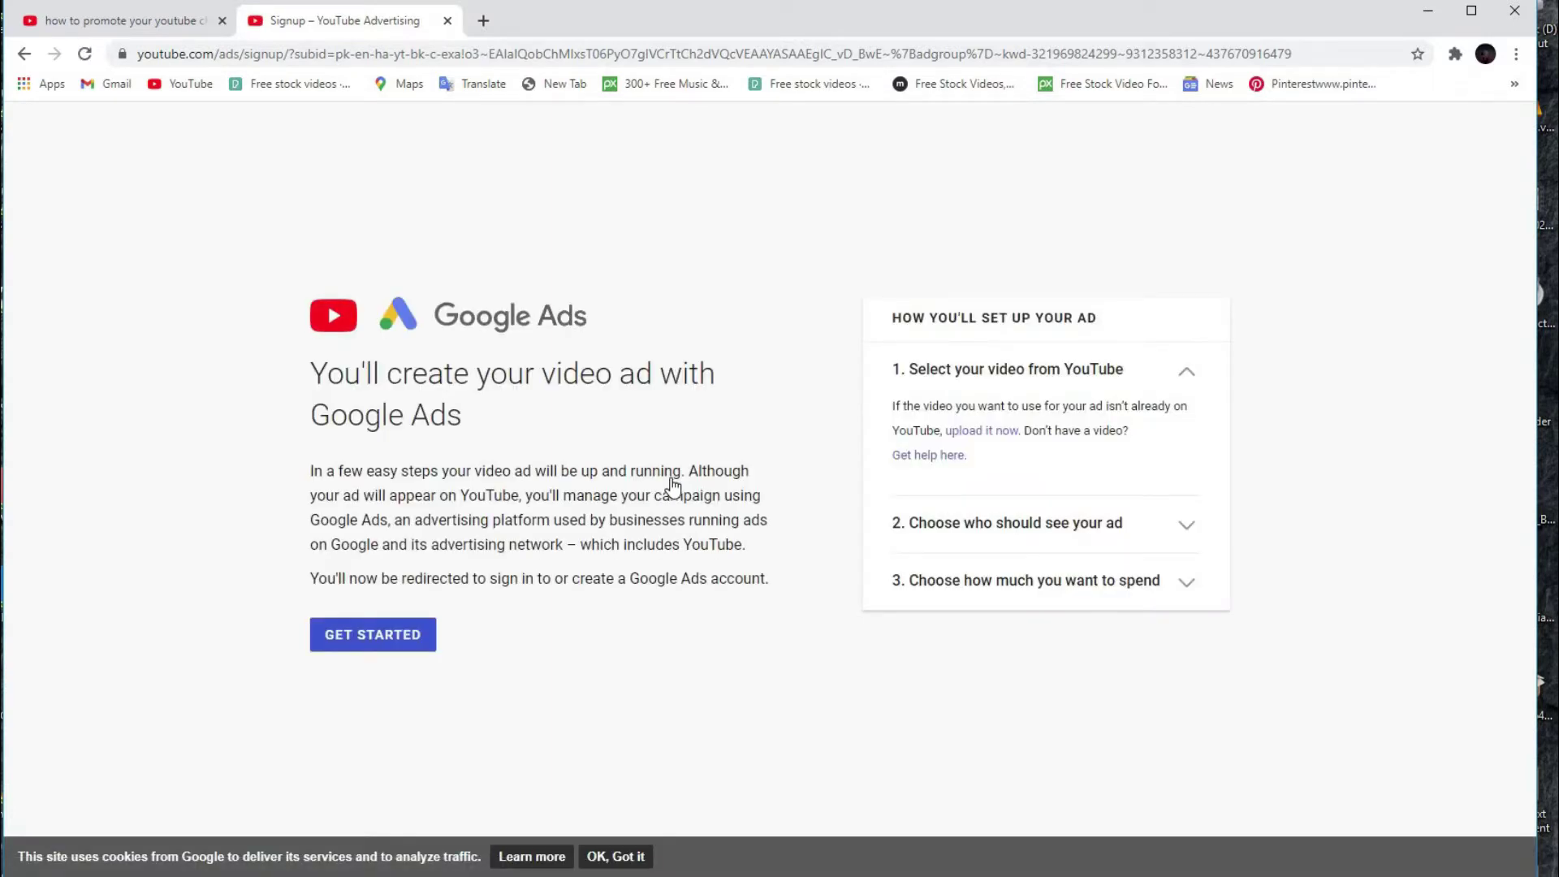
{"action": "left_click", "coordinate": [379, 647]}
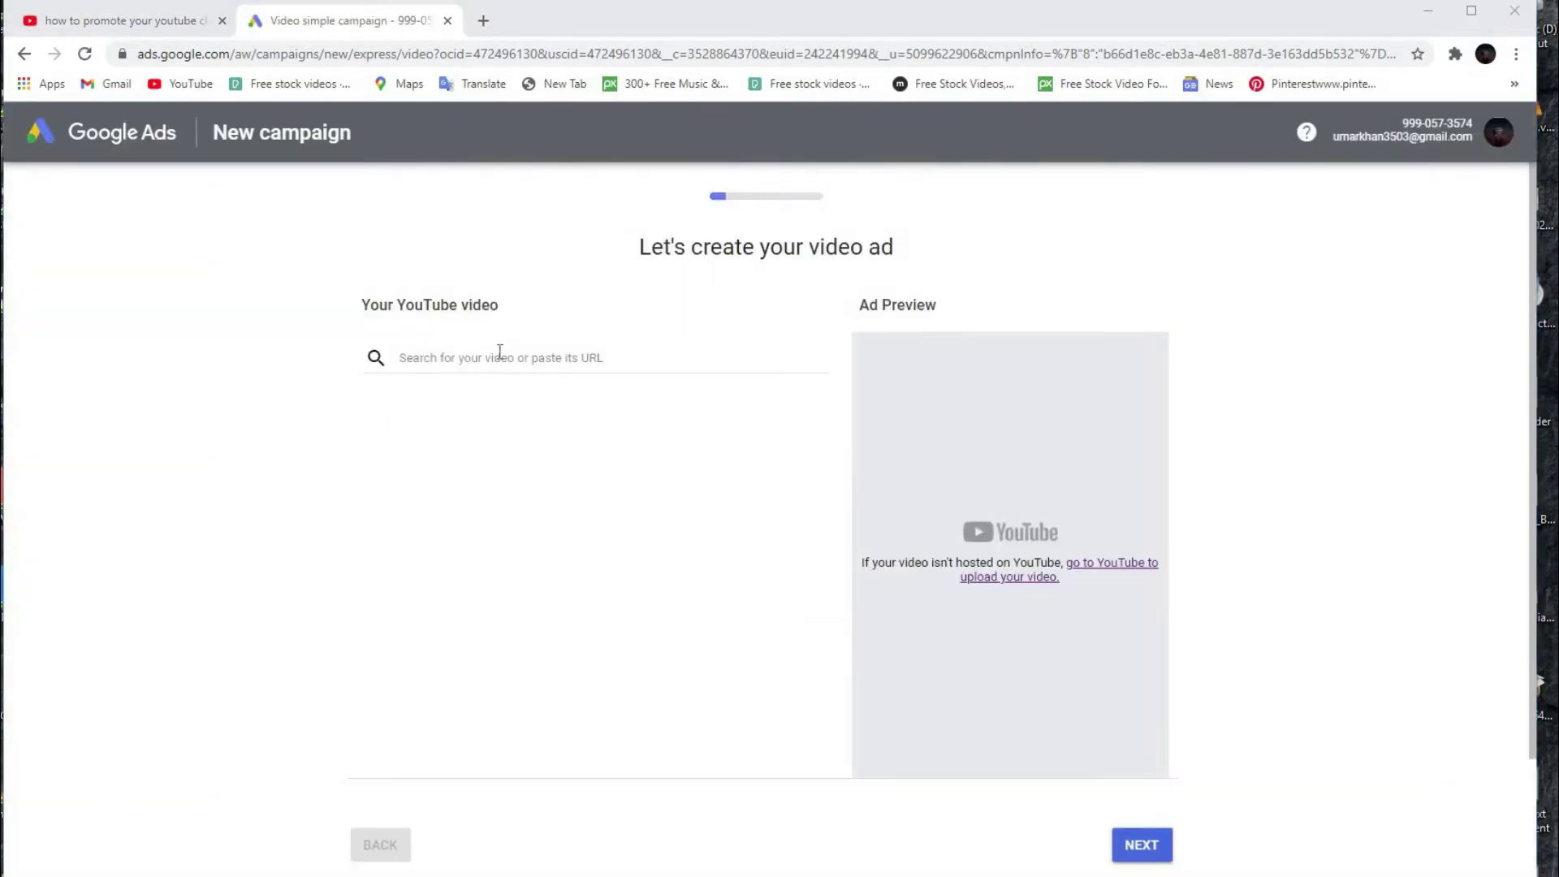
Step: Switch to YouTube, go to your own channel and open the uploaded Thomas Edison Childhood Story video
{"action": "left_click", "coordinate": [436, 362]}
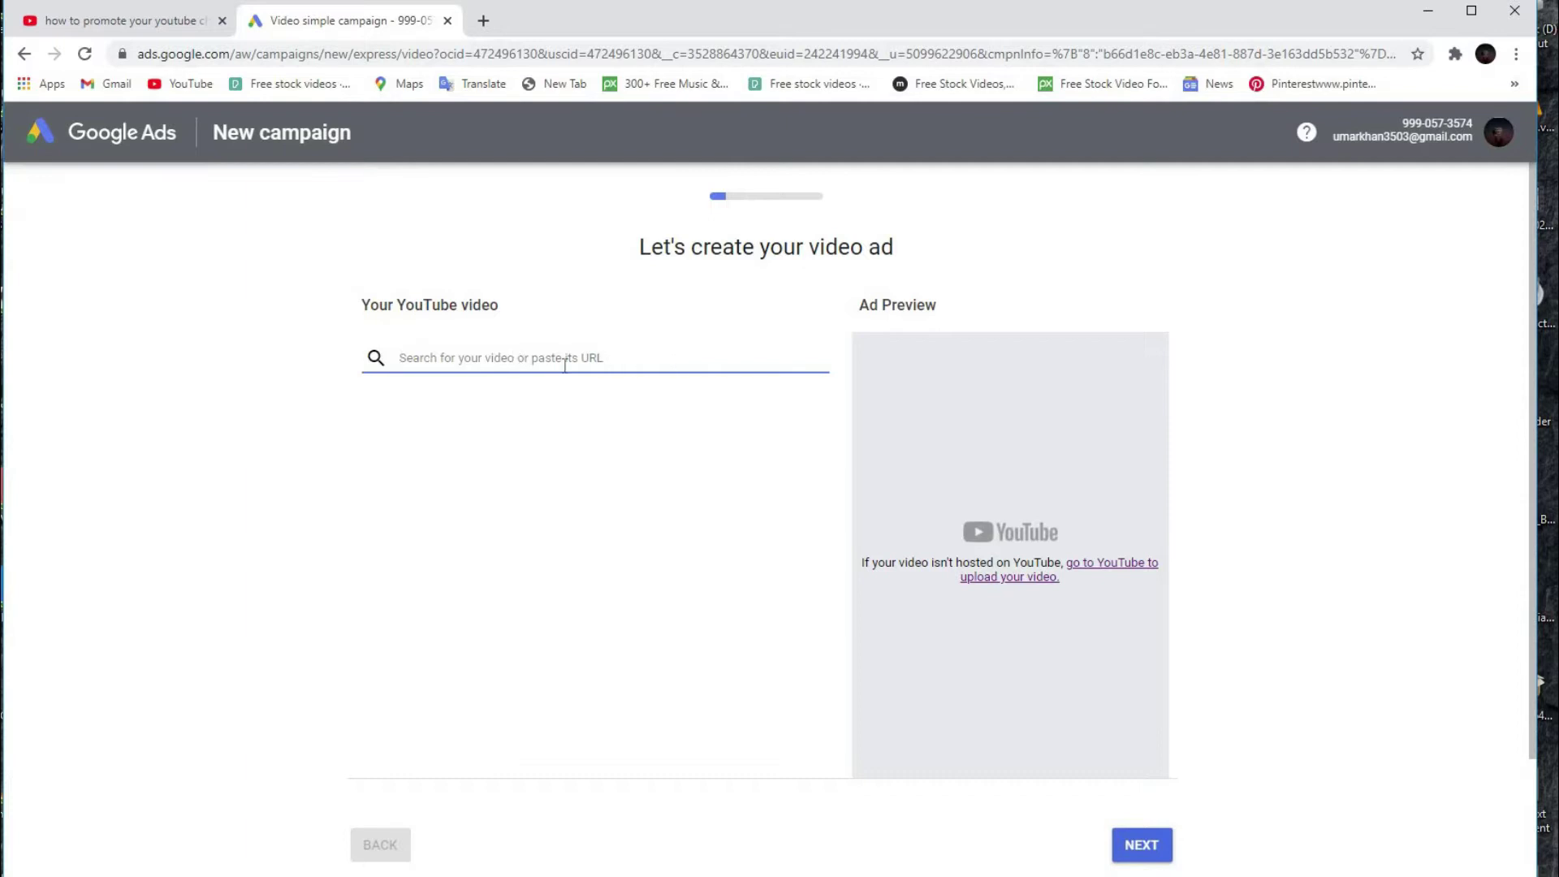
{"action": "left_click", "coordinate": [129, 31]}
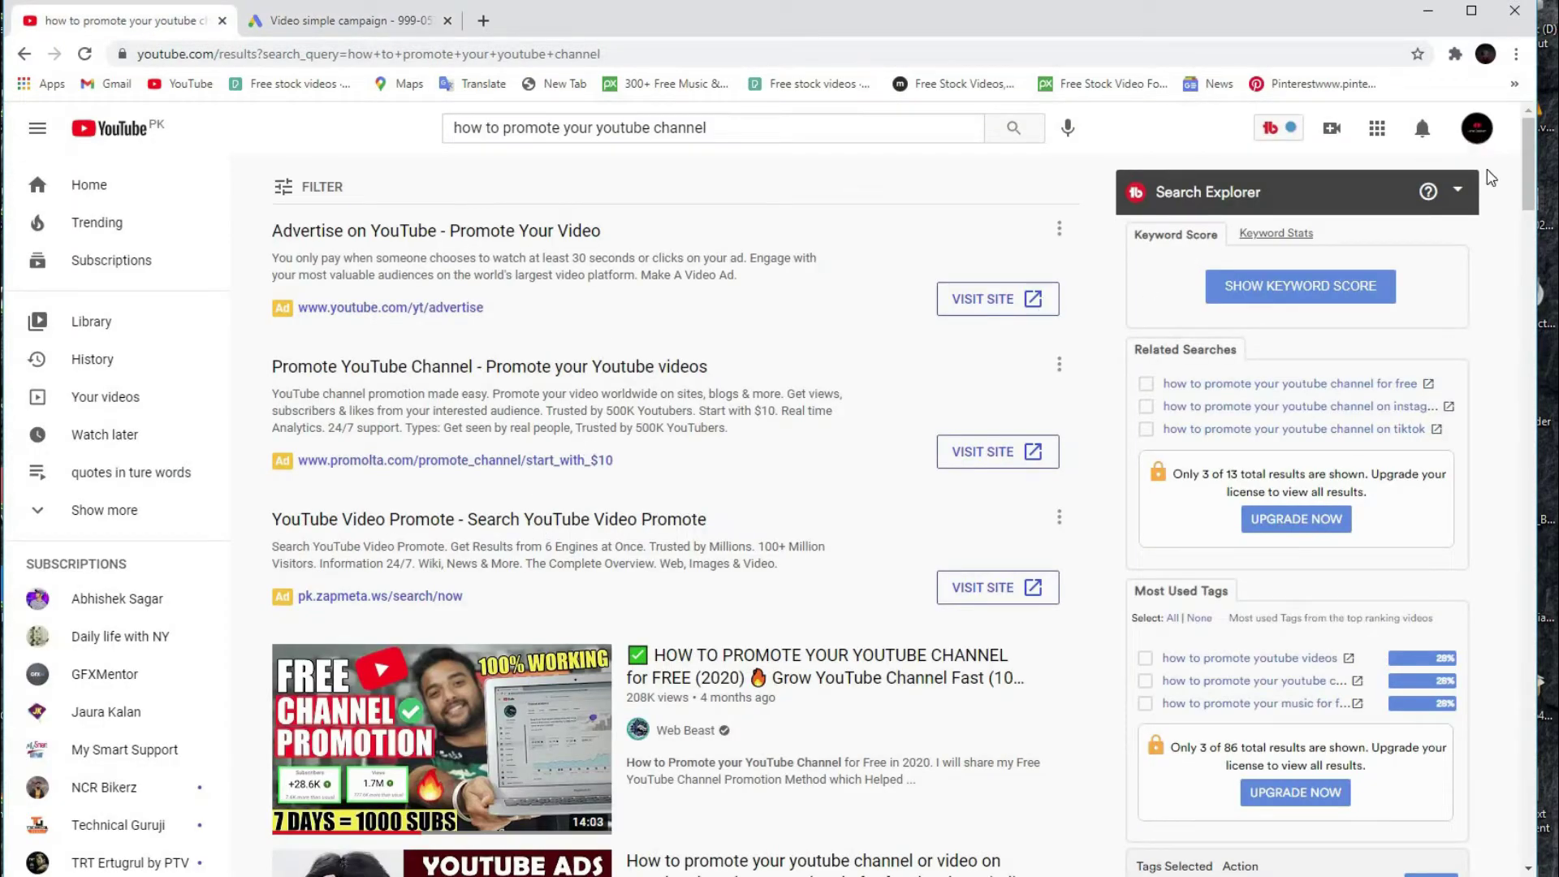
{"action": "left_click", "coordinate": [1476, 128]}
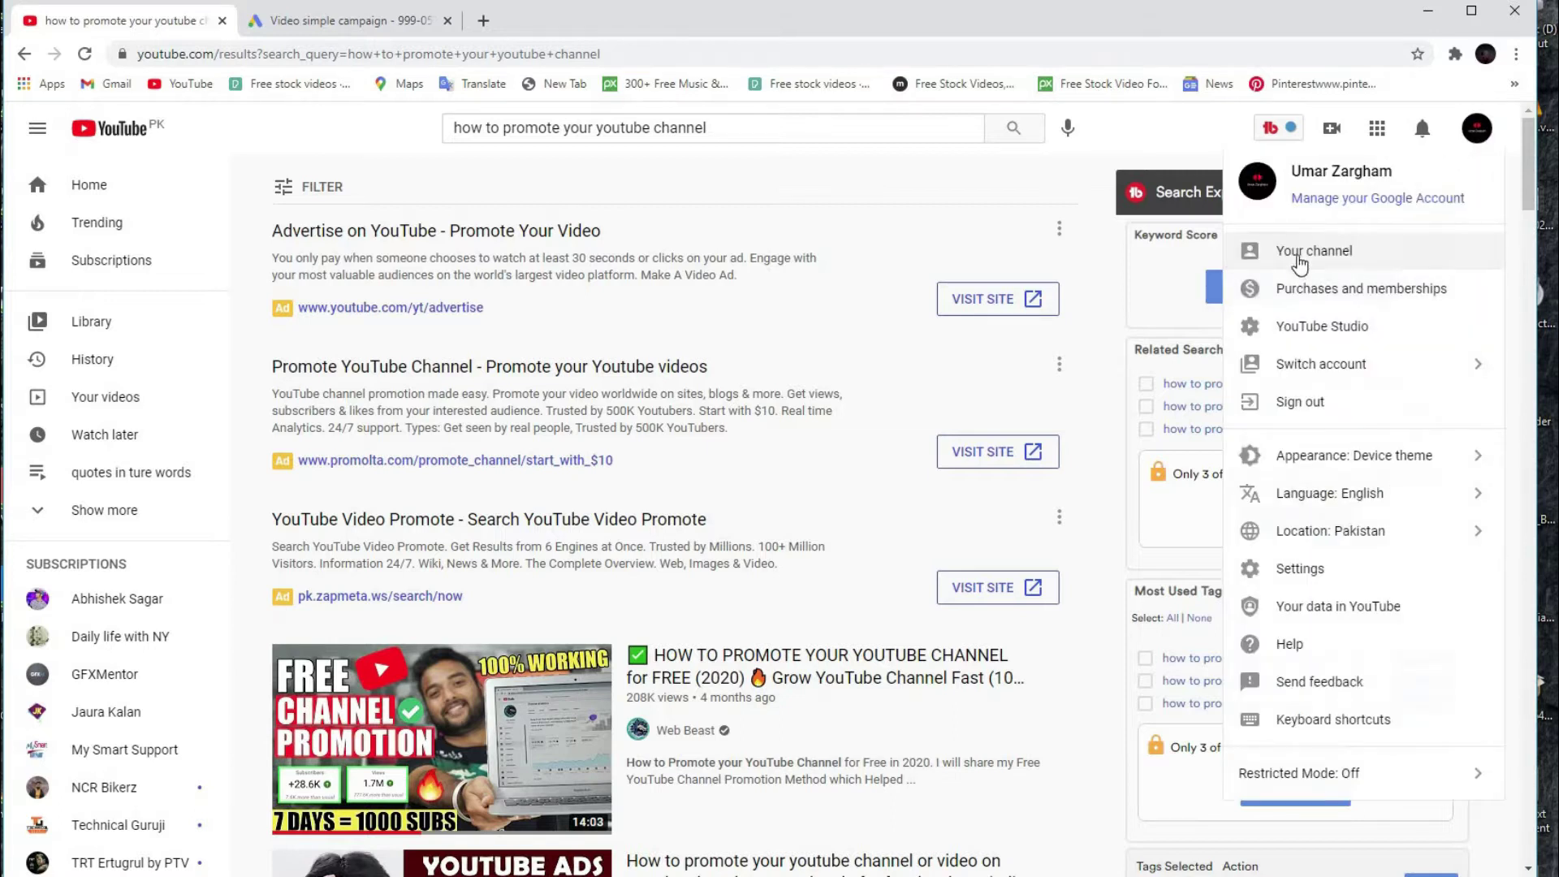
{"action": "left_click", "coordinate": [1299, 256]}
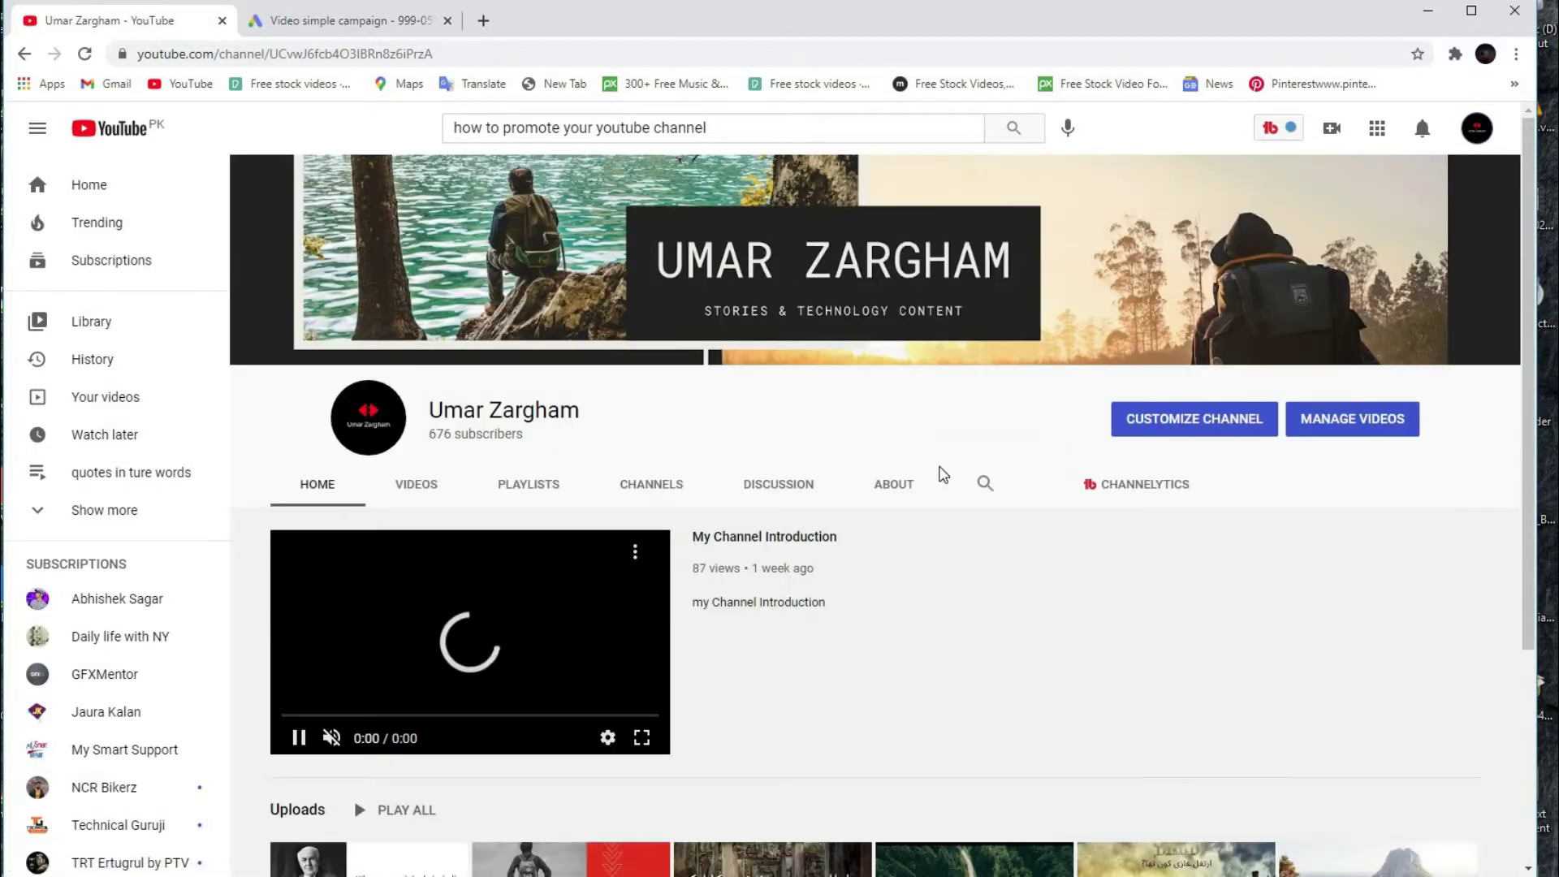
{"action": "scroll", "coordinate": [822, 497], "scroll_direction": "down", "scroll_amount": 4}
{"action": "left_click", "coordinate": [349, 646]}
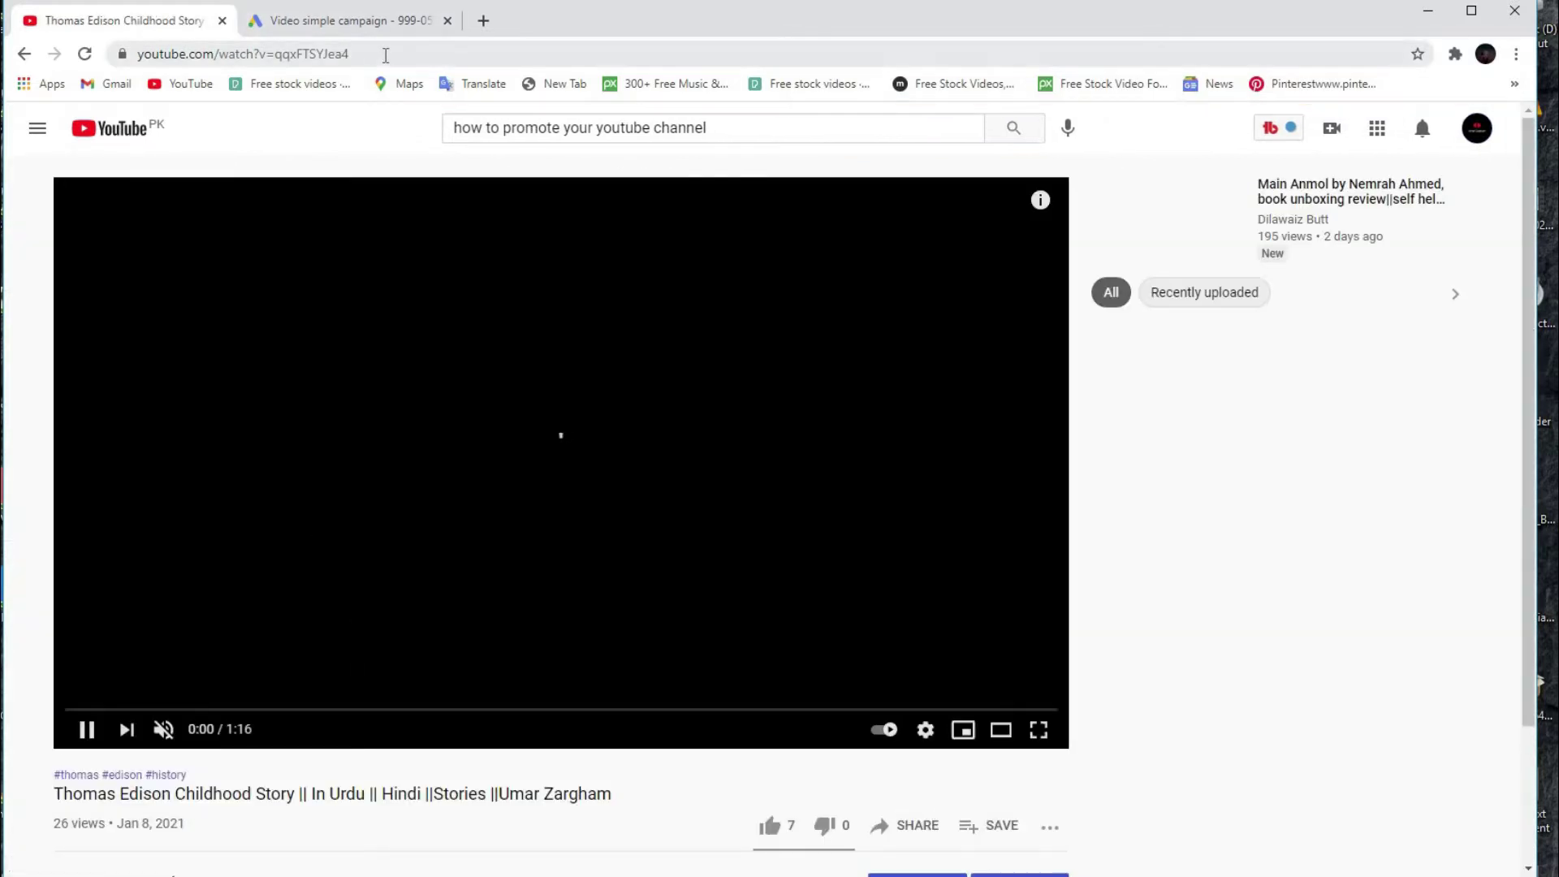
Step: Copy the full URL of the Thomas Edison video and leave its watch page
{"action": "left_click", "coordinate": [386, 53]}
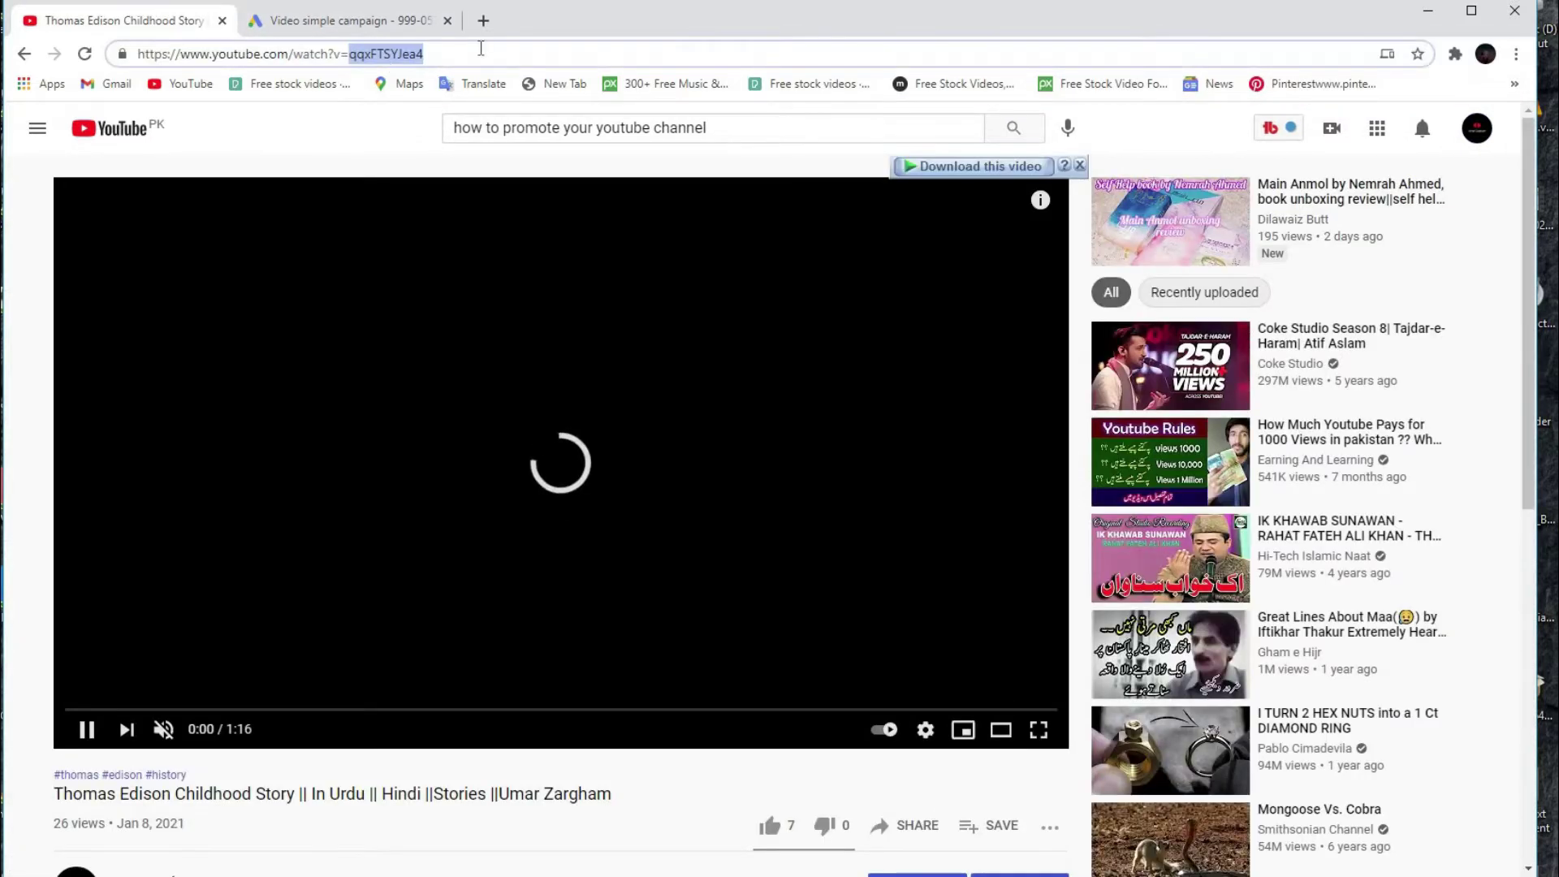
{"action": "right_click", "coordinate": [404, 54]}
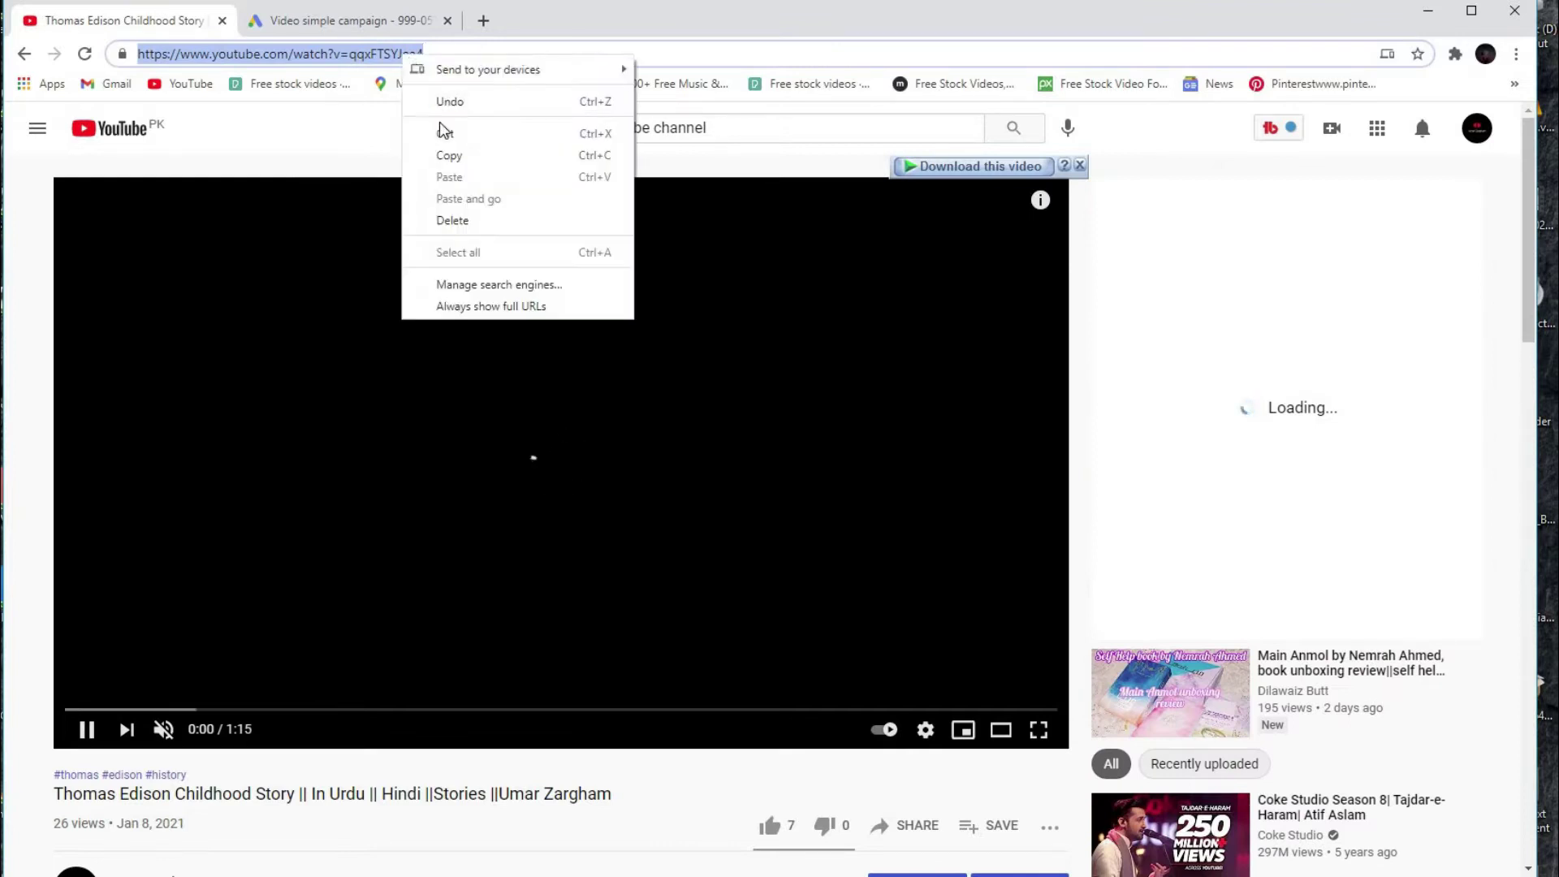
{"action": "left_click", "coordinate": [449, 157]}
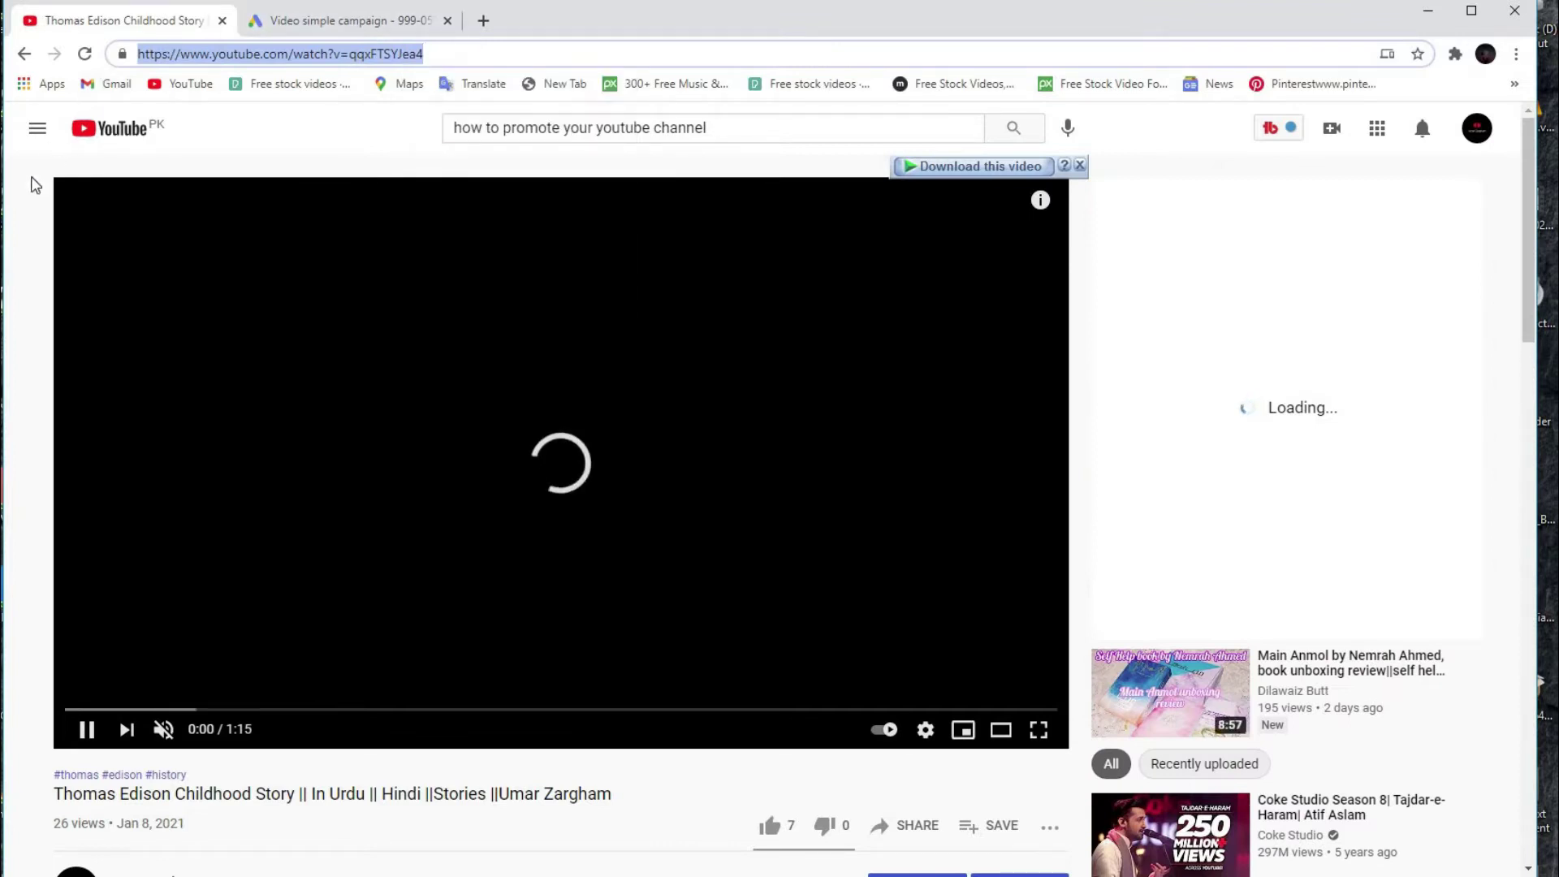
{"action": "left_click", "coordinate": [31, 52]}
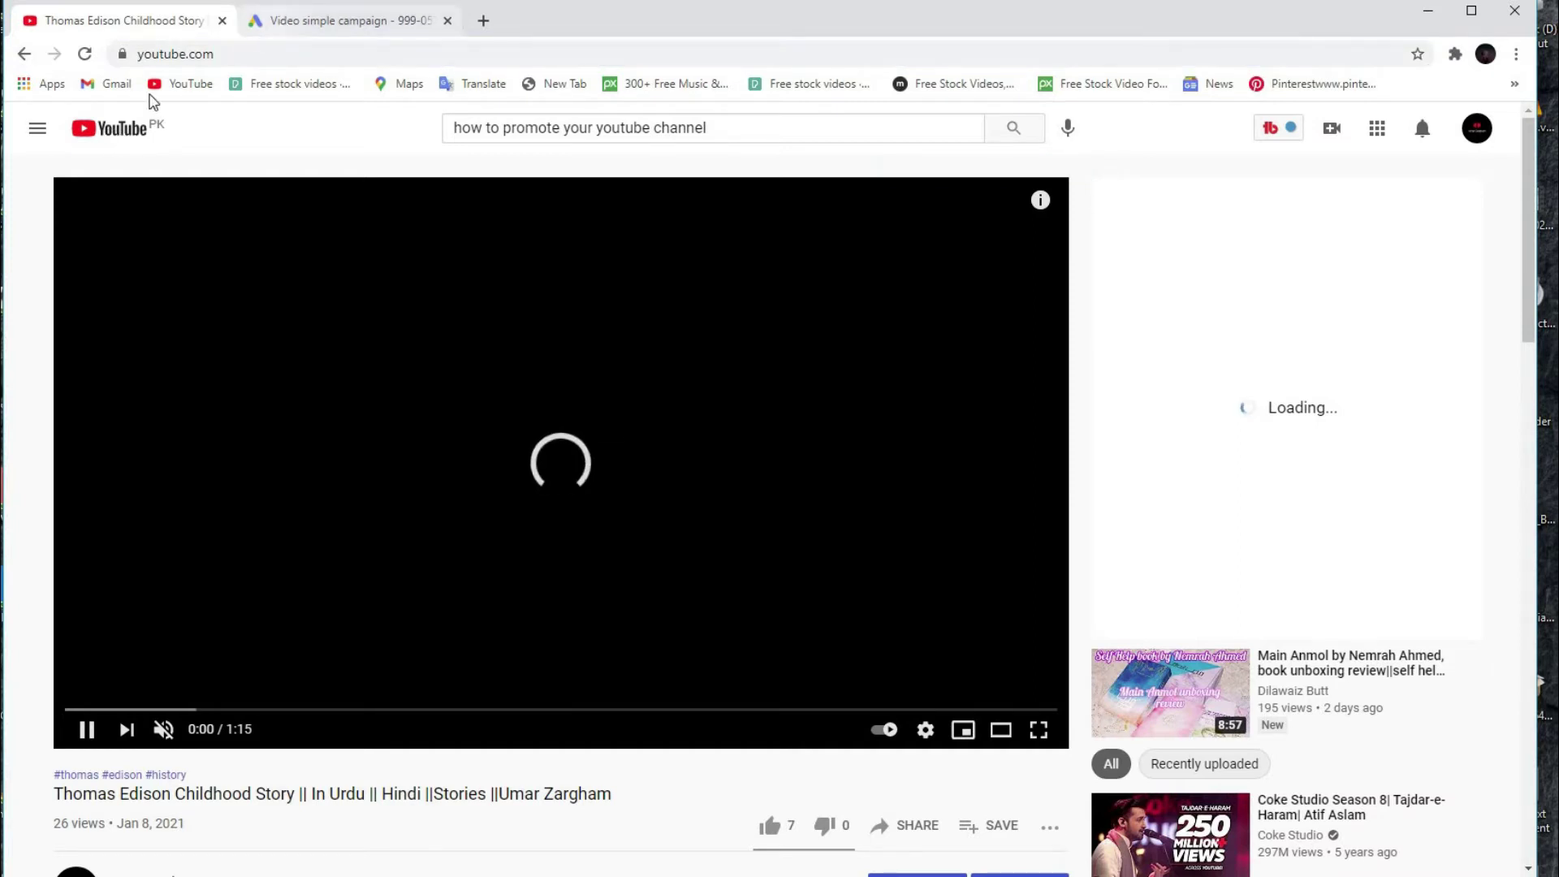
Step: Paste the copied URL as the Google Ads campaign's video and have it automatically played before, during or after other YouTube videos
{"action": "left_click", "coordinate": [349, 20]}
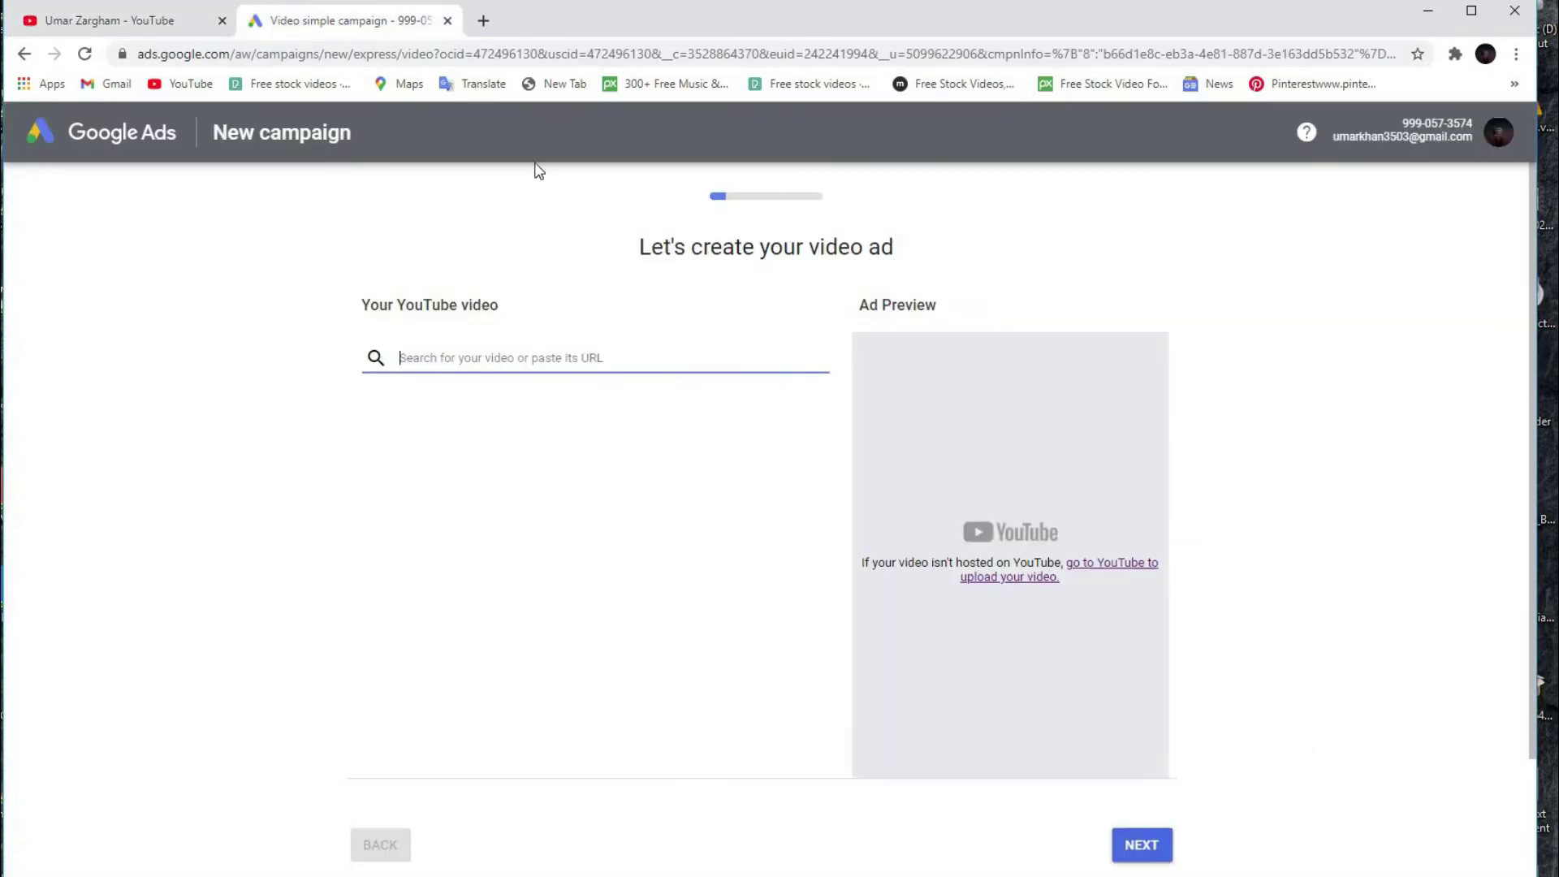
{"action": "right_click", "coordinate": [433, 359]}
{"action": "left_click", "coordinate": [497, 471]}
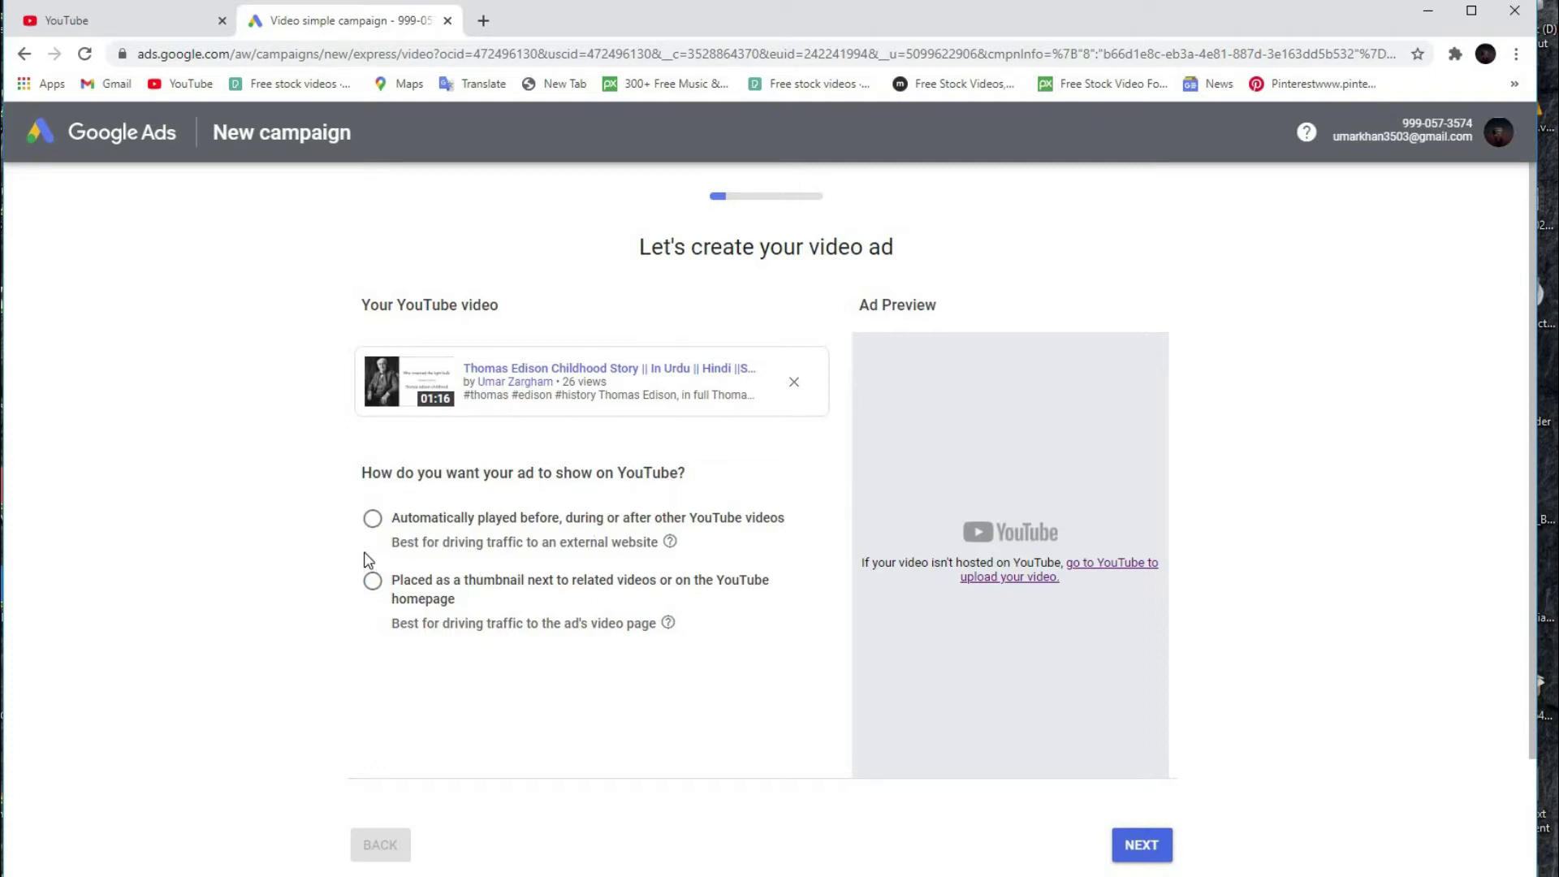
{"action": "left_click", "coordinate": [372, 524]}
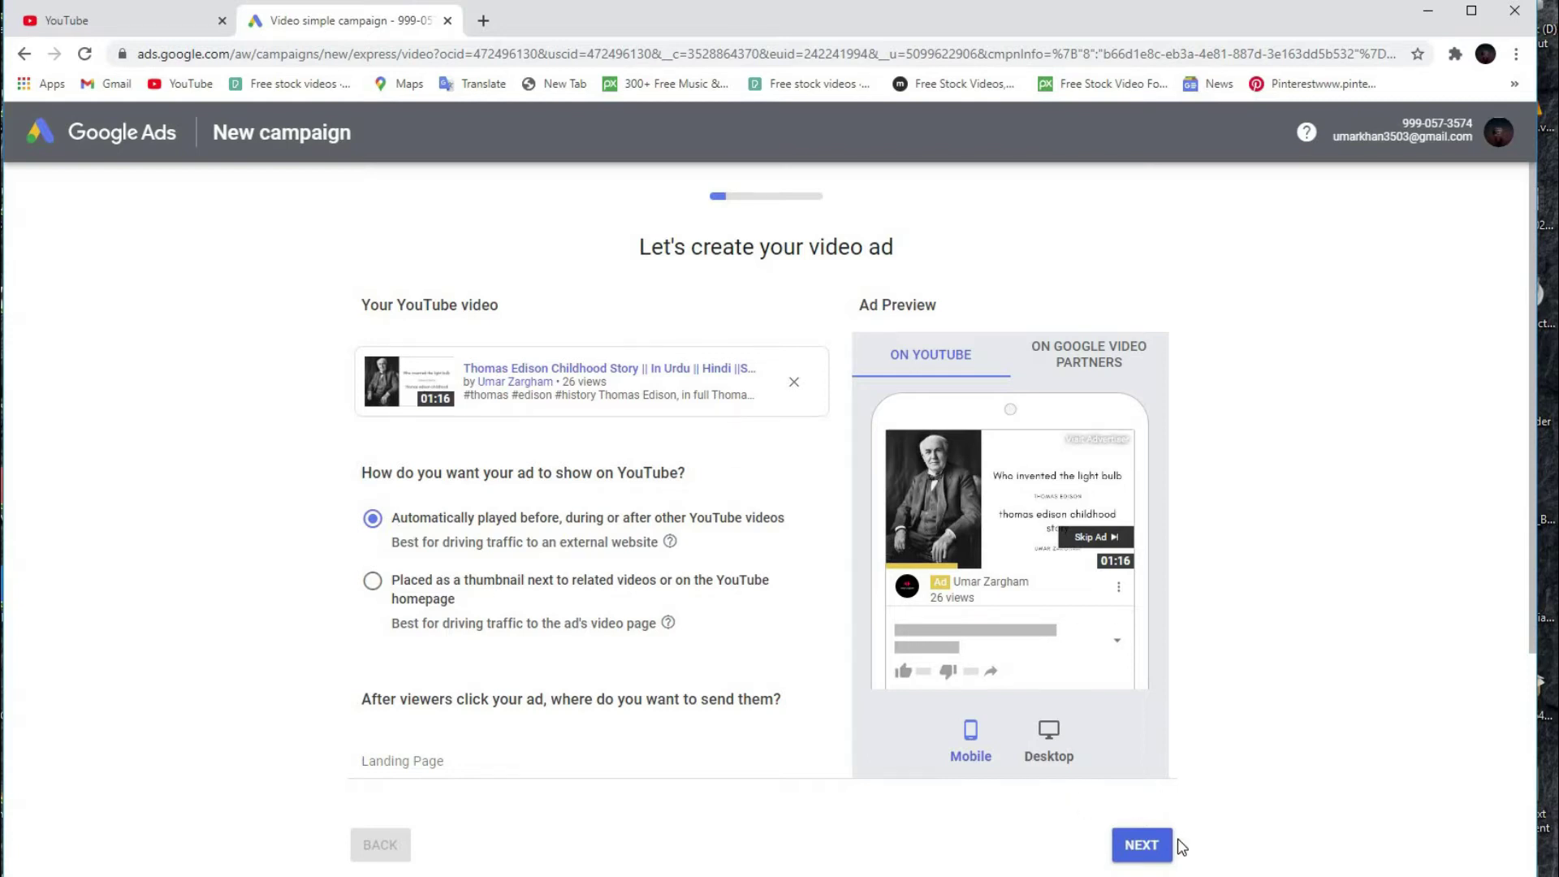
{"action": "left_click", "coordinate": [1153, 849]}
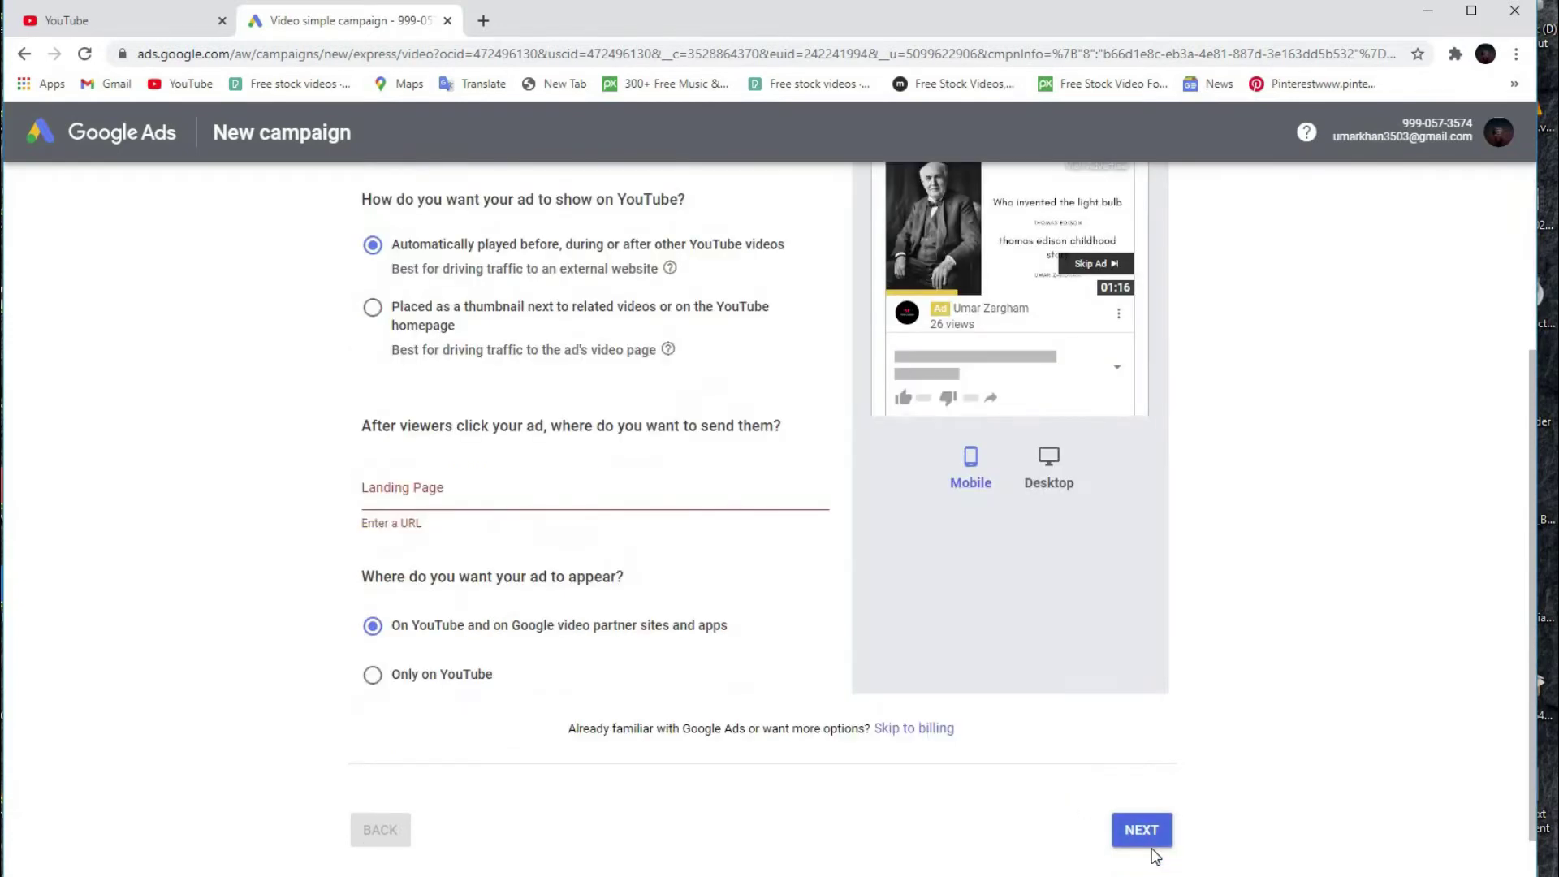
{"action": "right_click", "coordinate": [420, 493]}
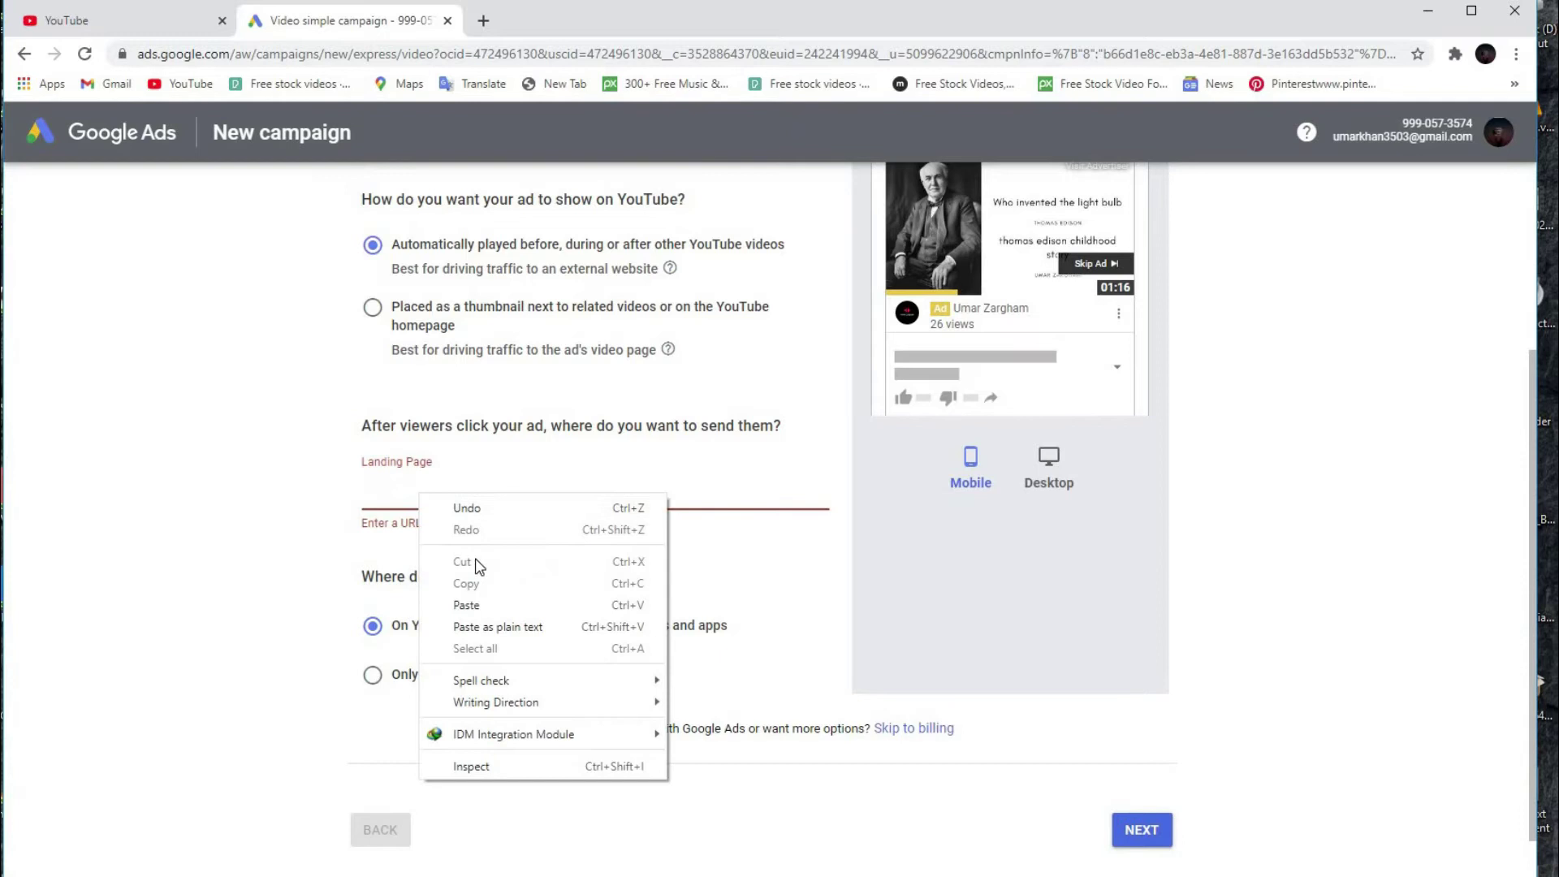
{"action": "left_click", "coordinate": [485, 605]}
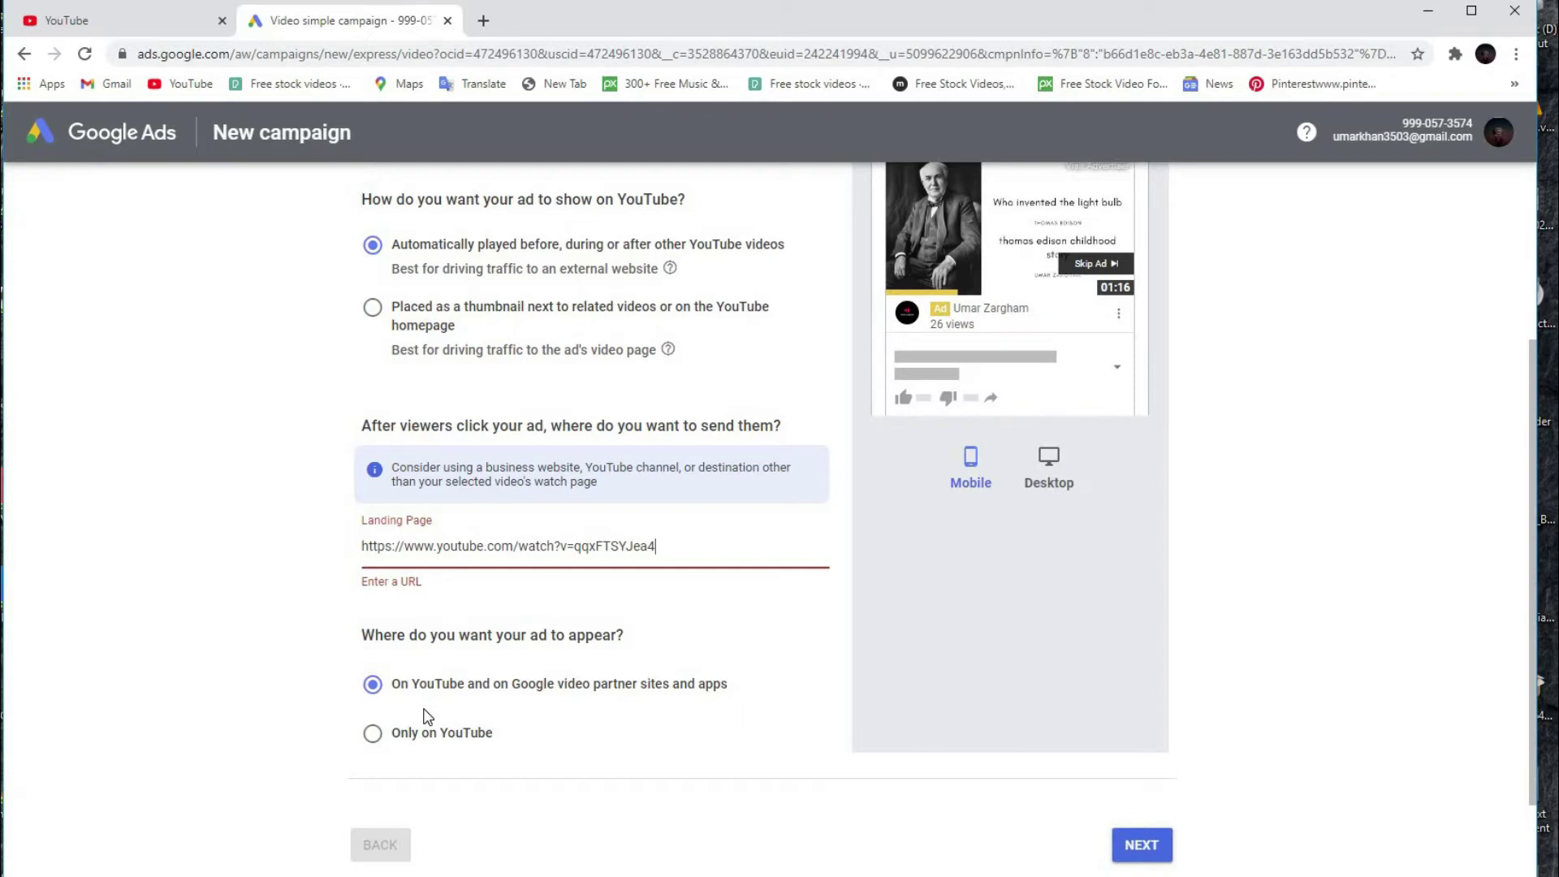
{"action": "left_click", "coordinate": [376, 737]}
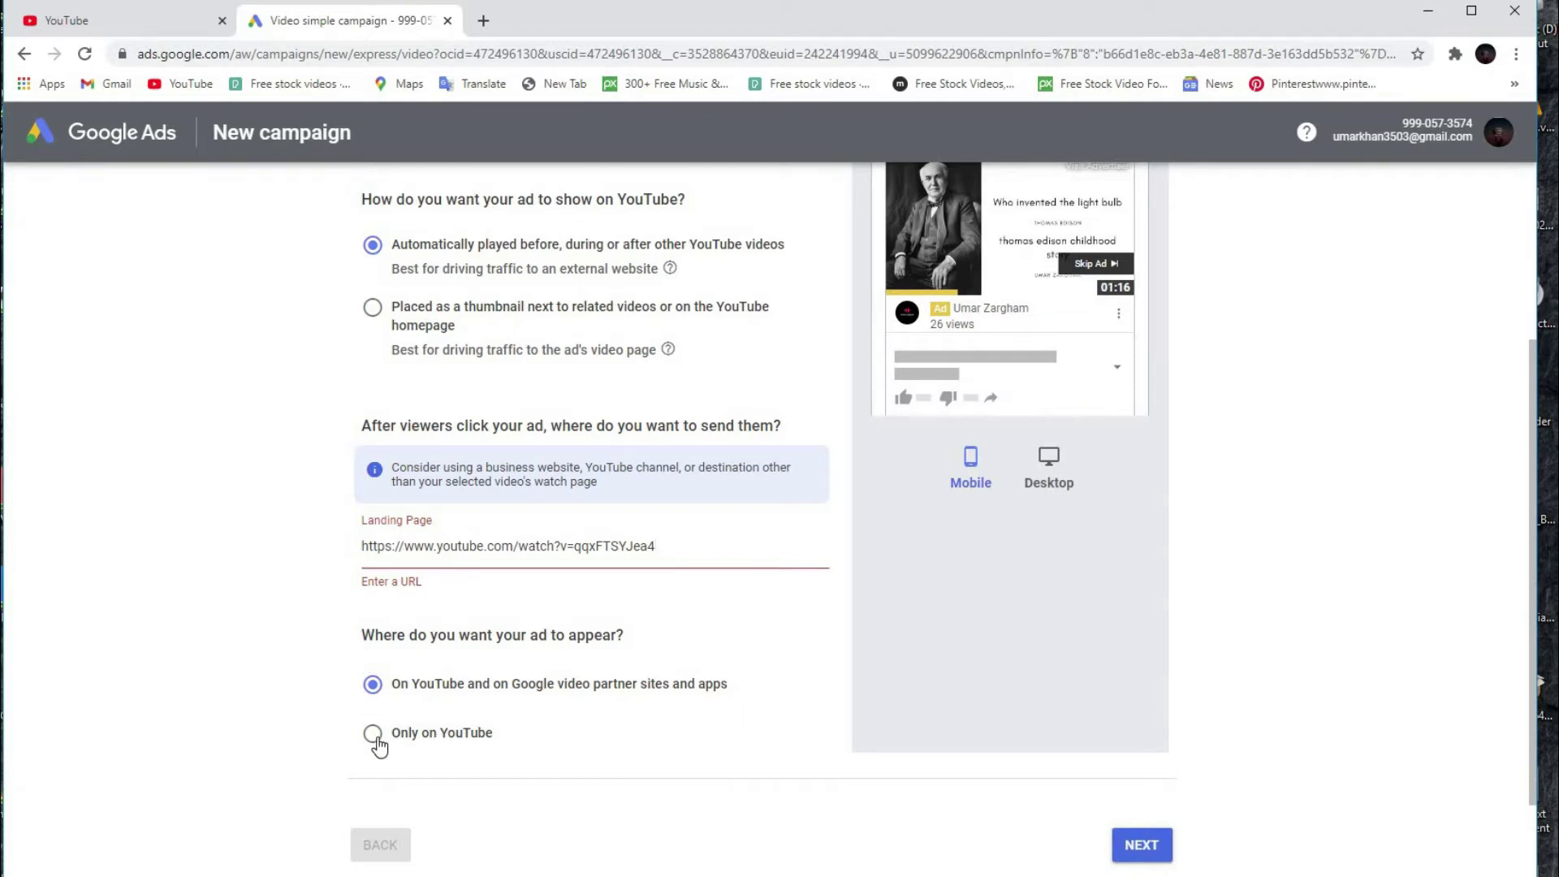
{"action": "left_click", "coordinate": [1164, 853]}
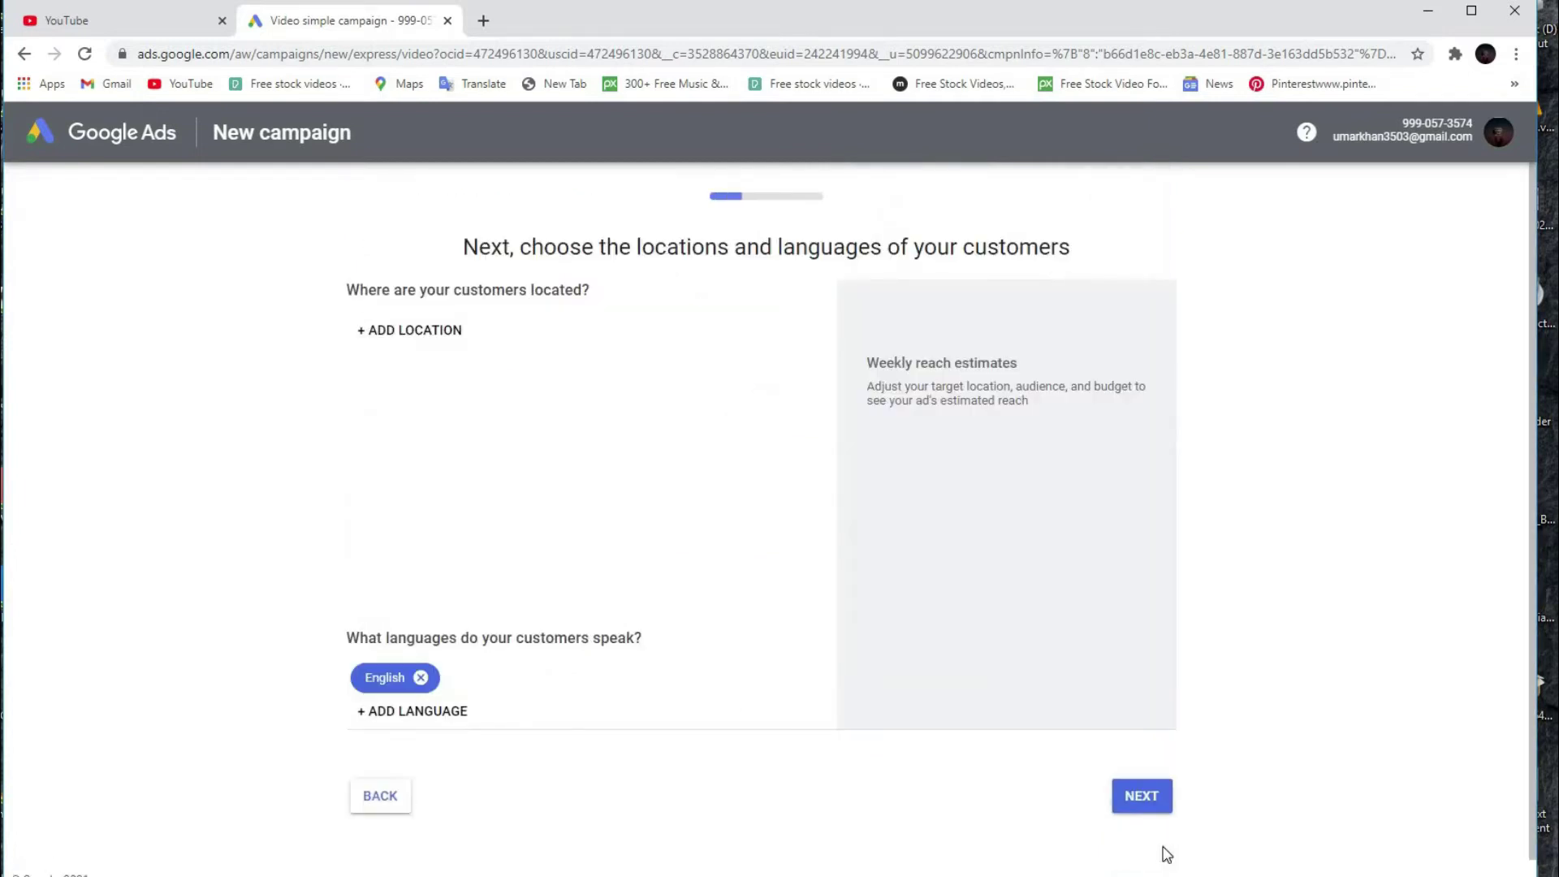
Step: Add Pakistan as the location of the campaign's customers
{"action": "left_click", "coordinate": [430, 333]}
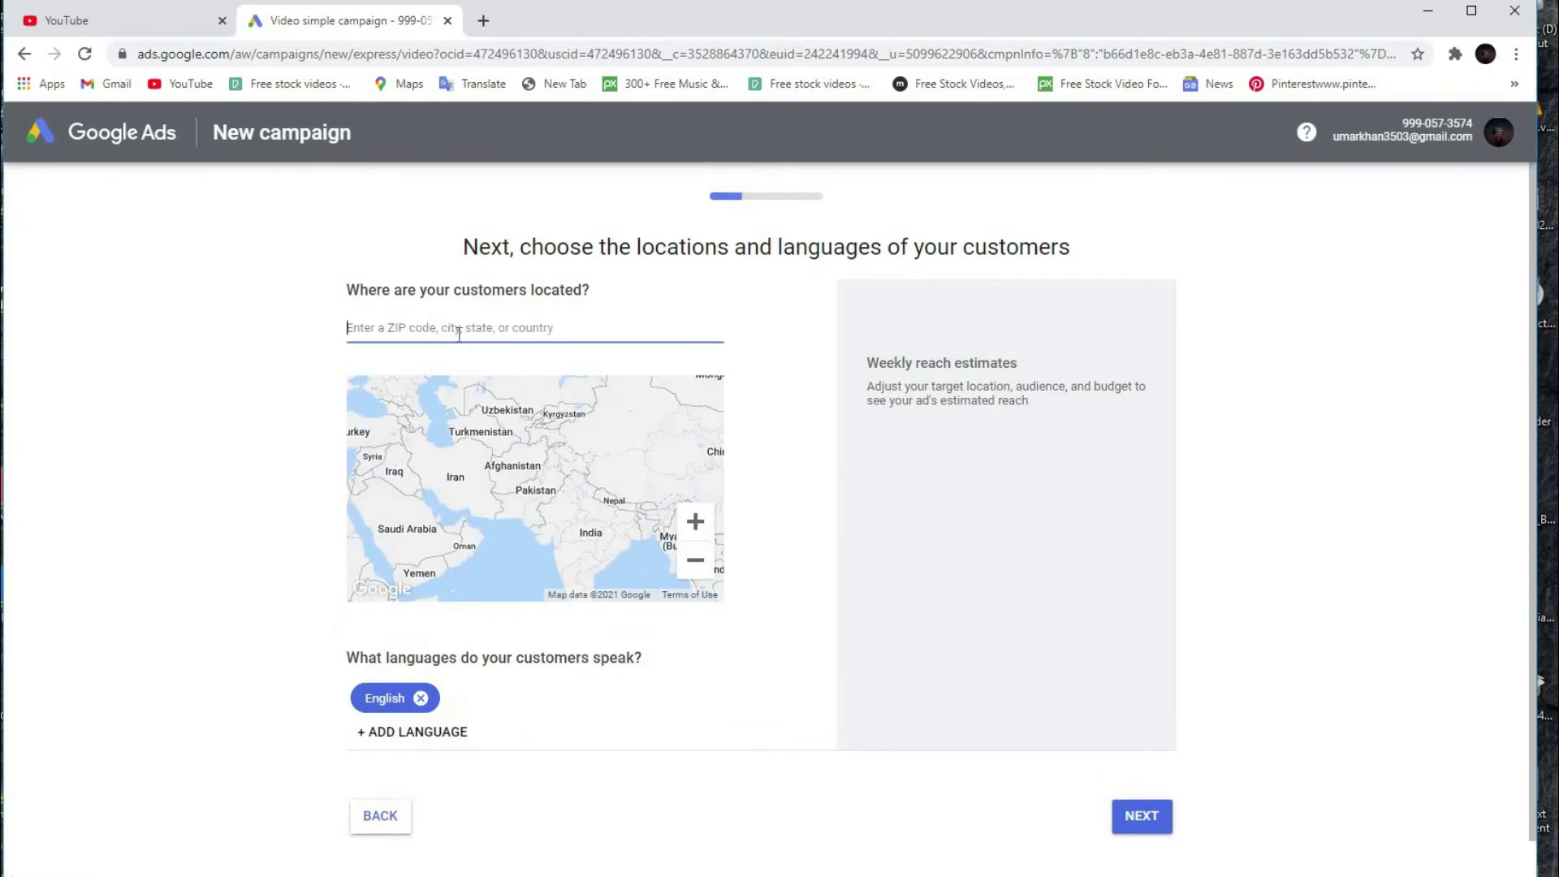
{"action": "type", "text": "paki"}
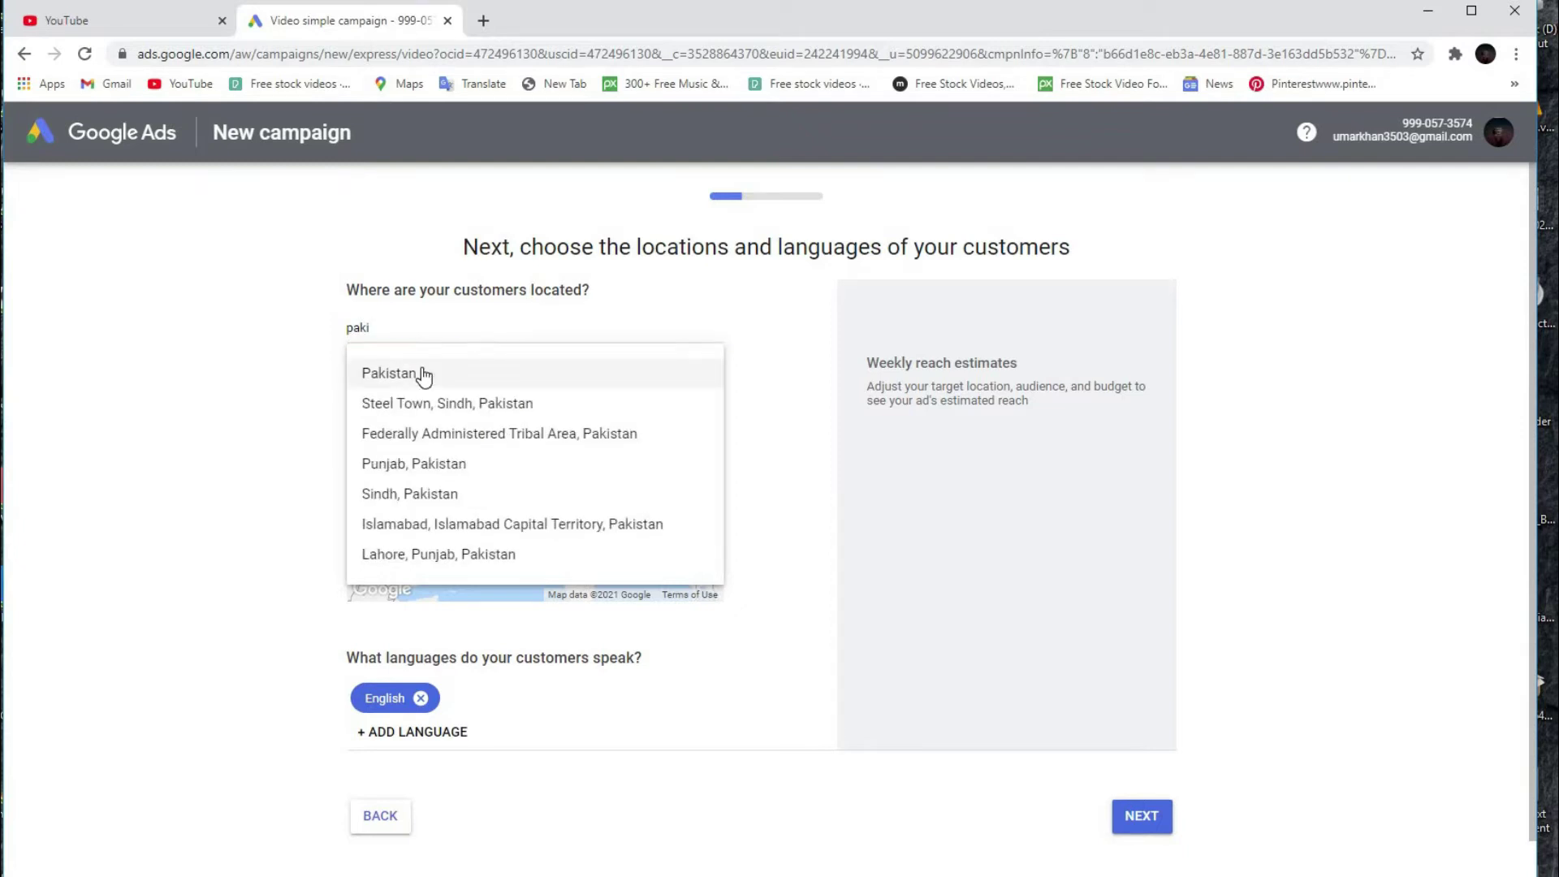
{"action": "left_click", "coordinate": [422, 373]}
Step: Remove English from the customer languages and add Urdu instead
{"action": "scroll", "coordinate": [439, 721], "scroll_direction": "down", "scroll_amount": 1}
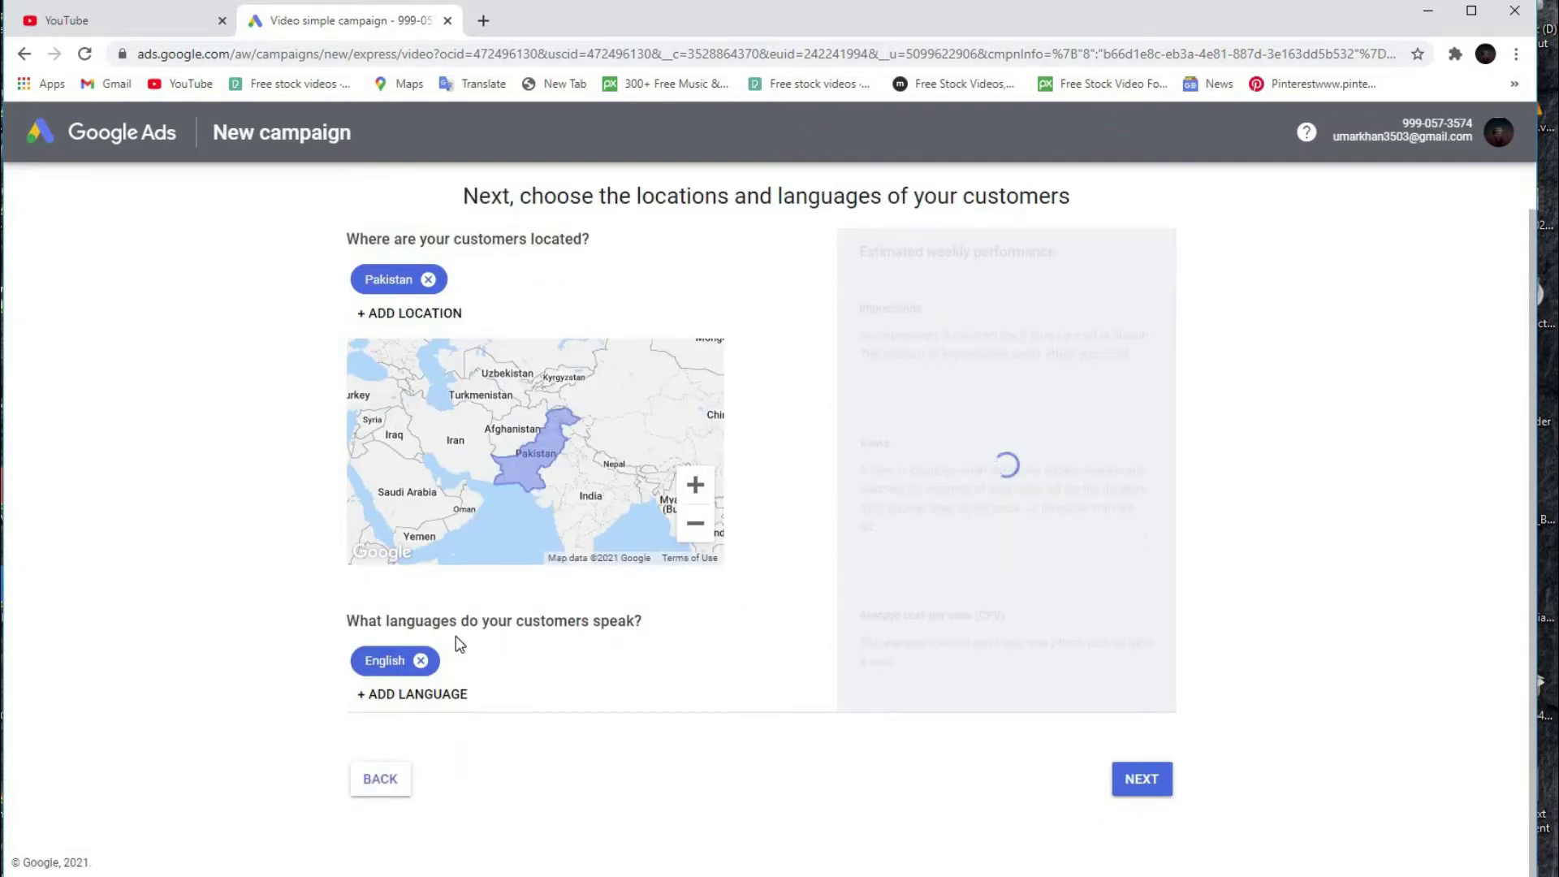
{"action": "left_click", "coordinate": [421, 662]}
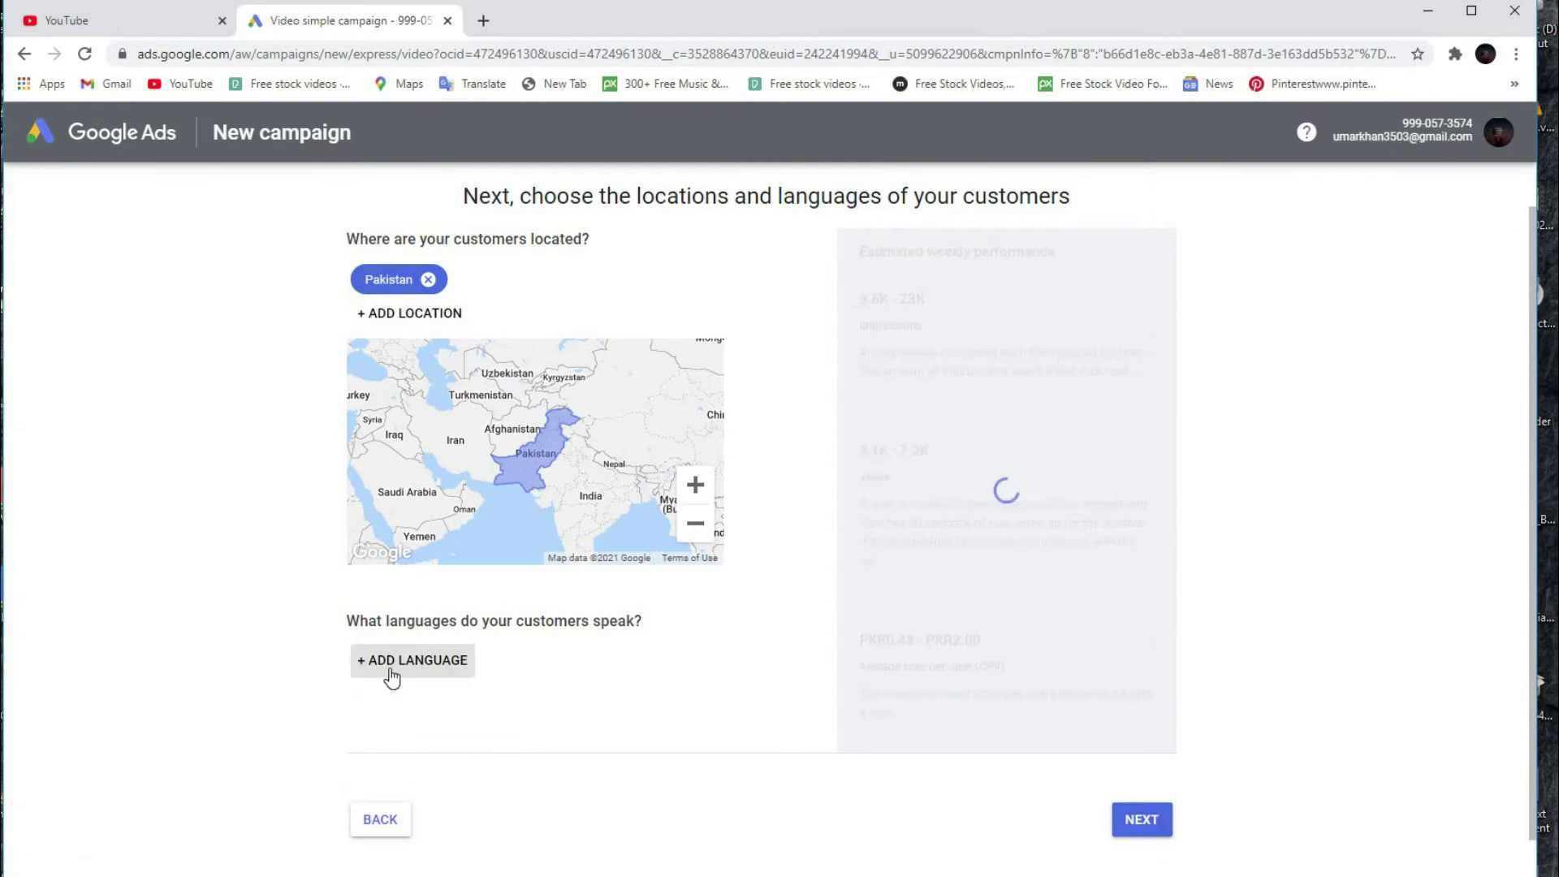
{"action": "left_click", "coordinate": [396, 668]}
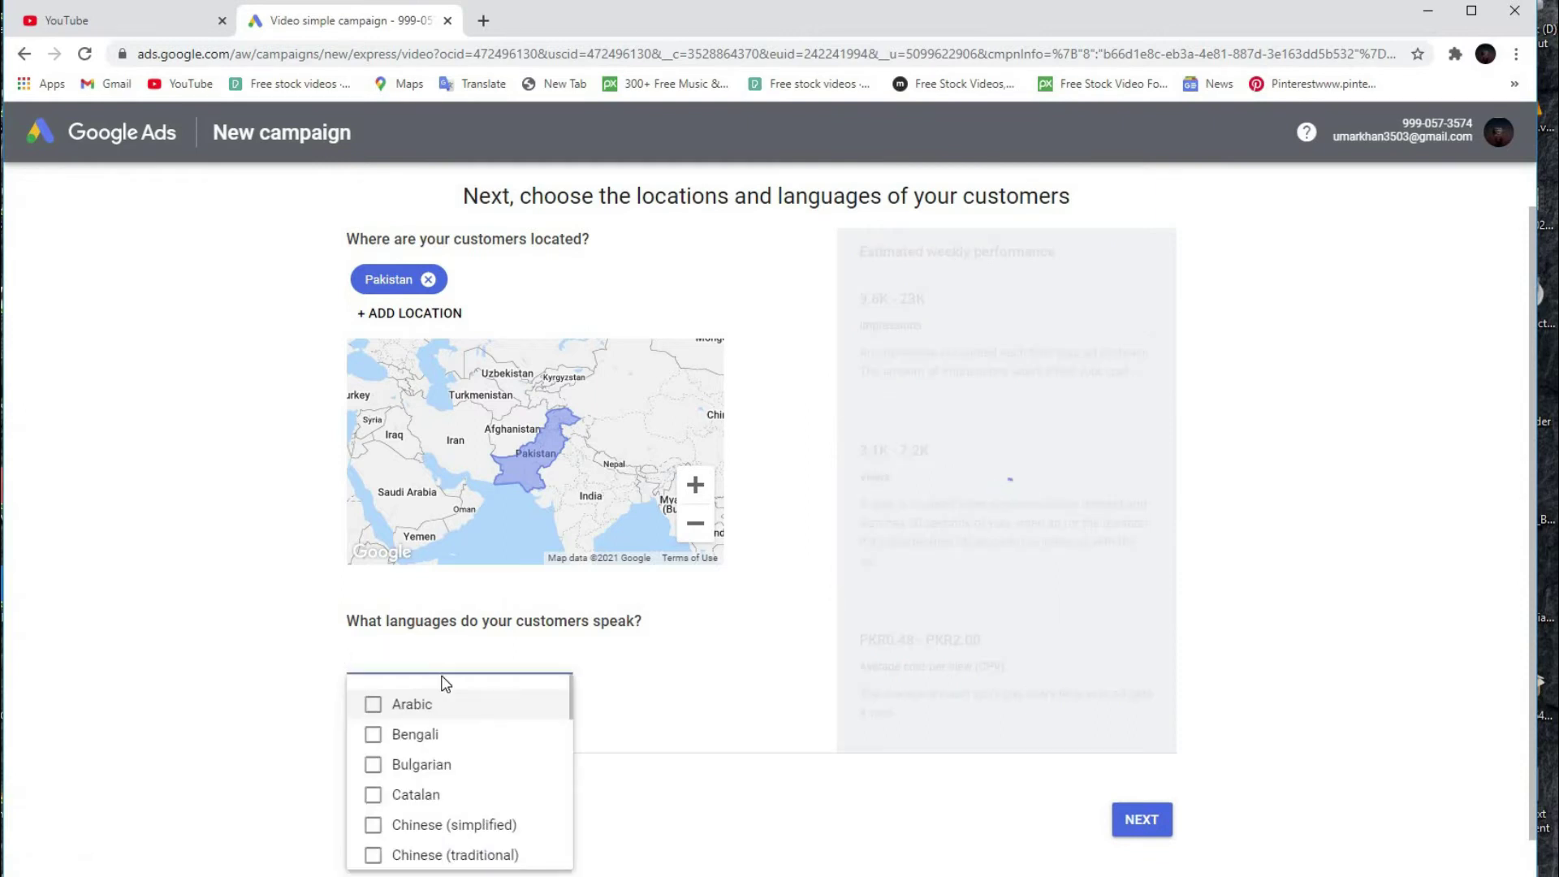
{"action": "type", "text": "urd"}
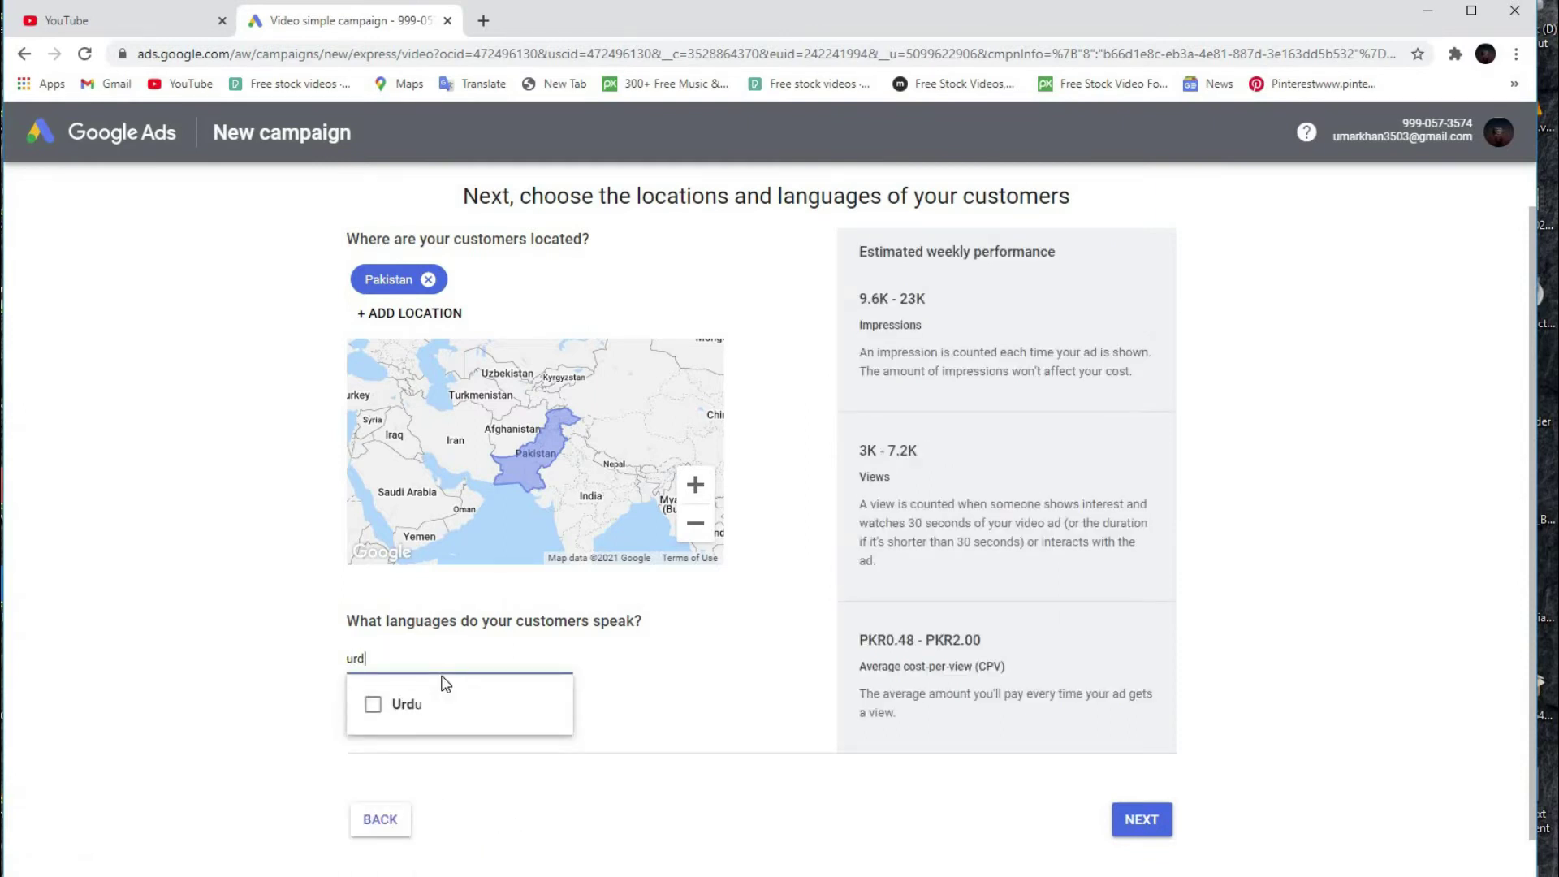
{"action": "left_click", "coordinate": [406, 705]}
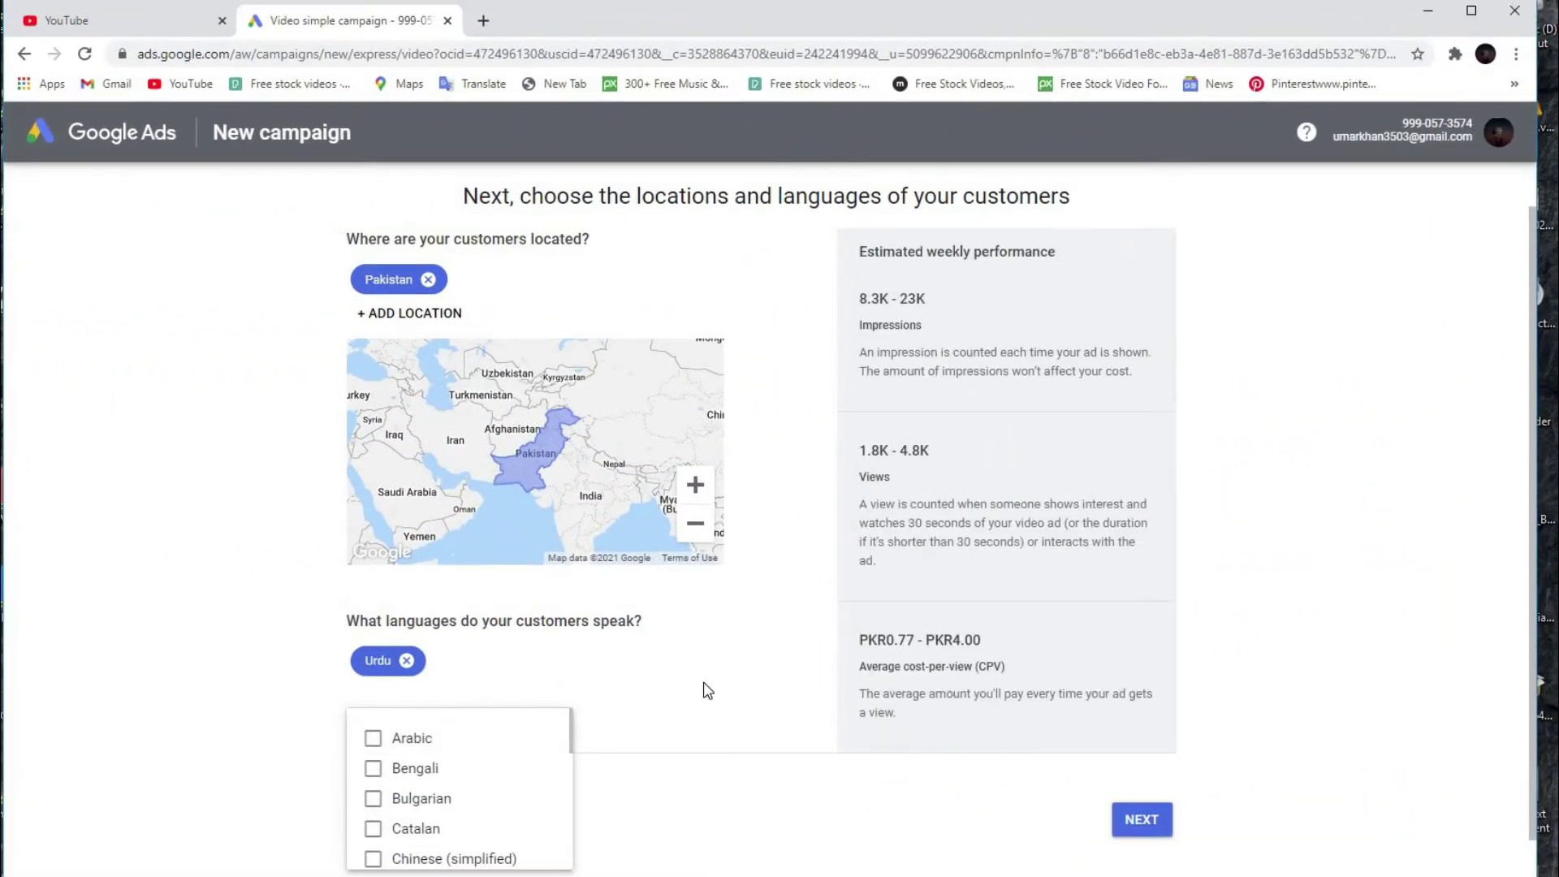
Step: Check the estimated weekly views and average cost-per-view for the chosen location and language, and continue to the customer demographics
{"action": "left_click", "coordinate": [709, 794]}
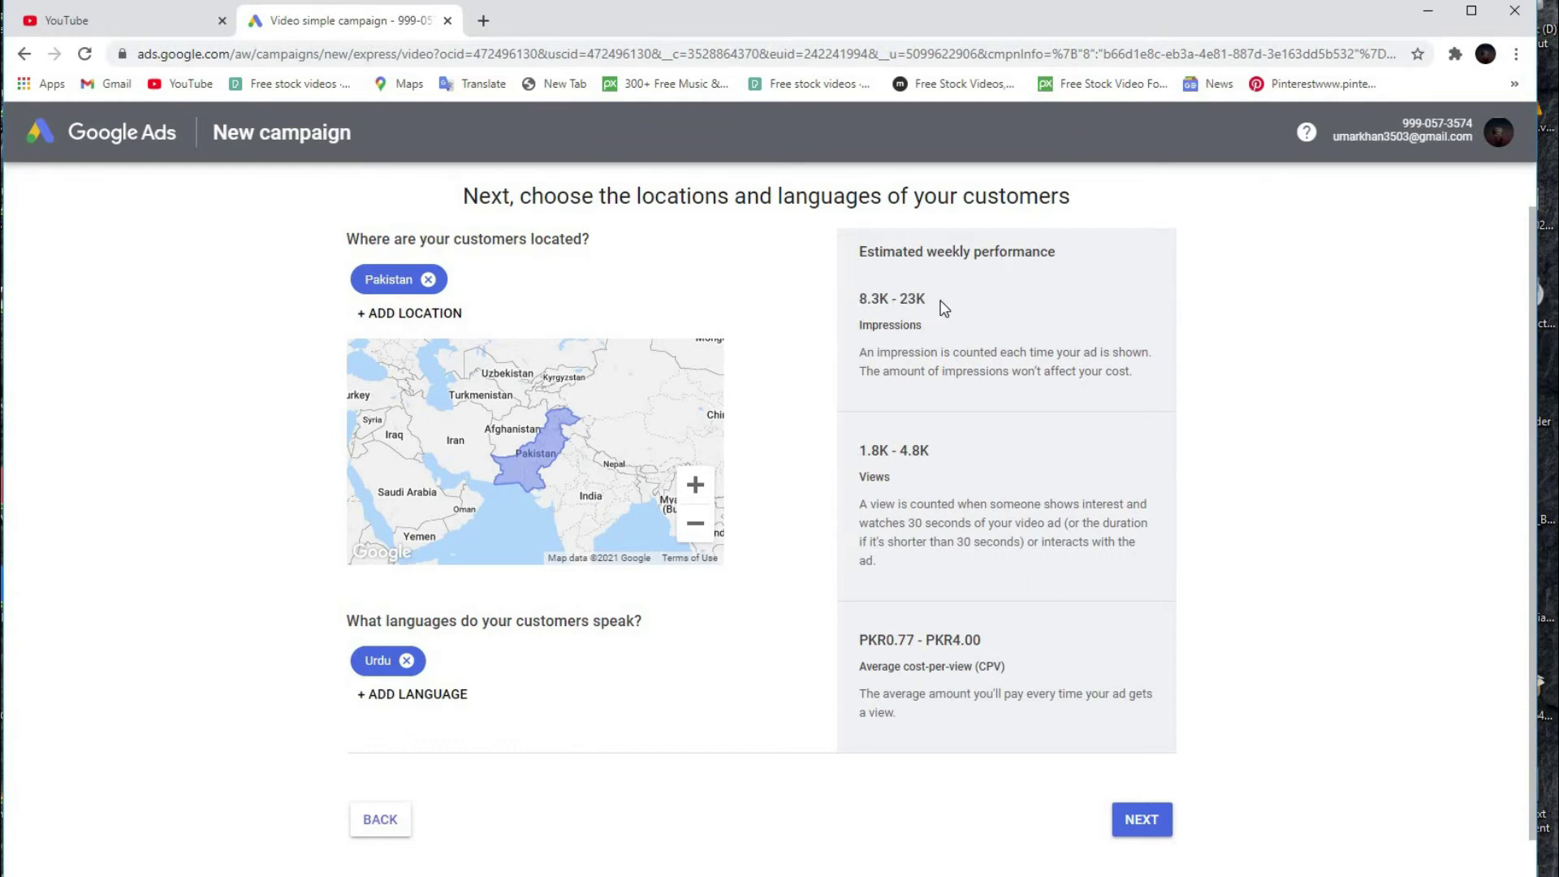
{"action": "left_click_drag", "start_coordinate": [857, 456], "coordinate": [942, 456]}
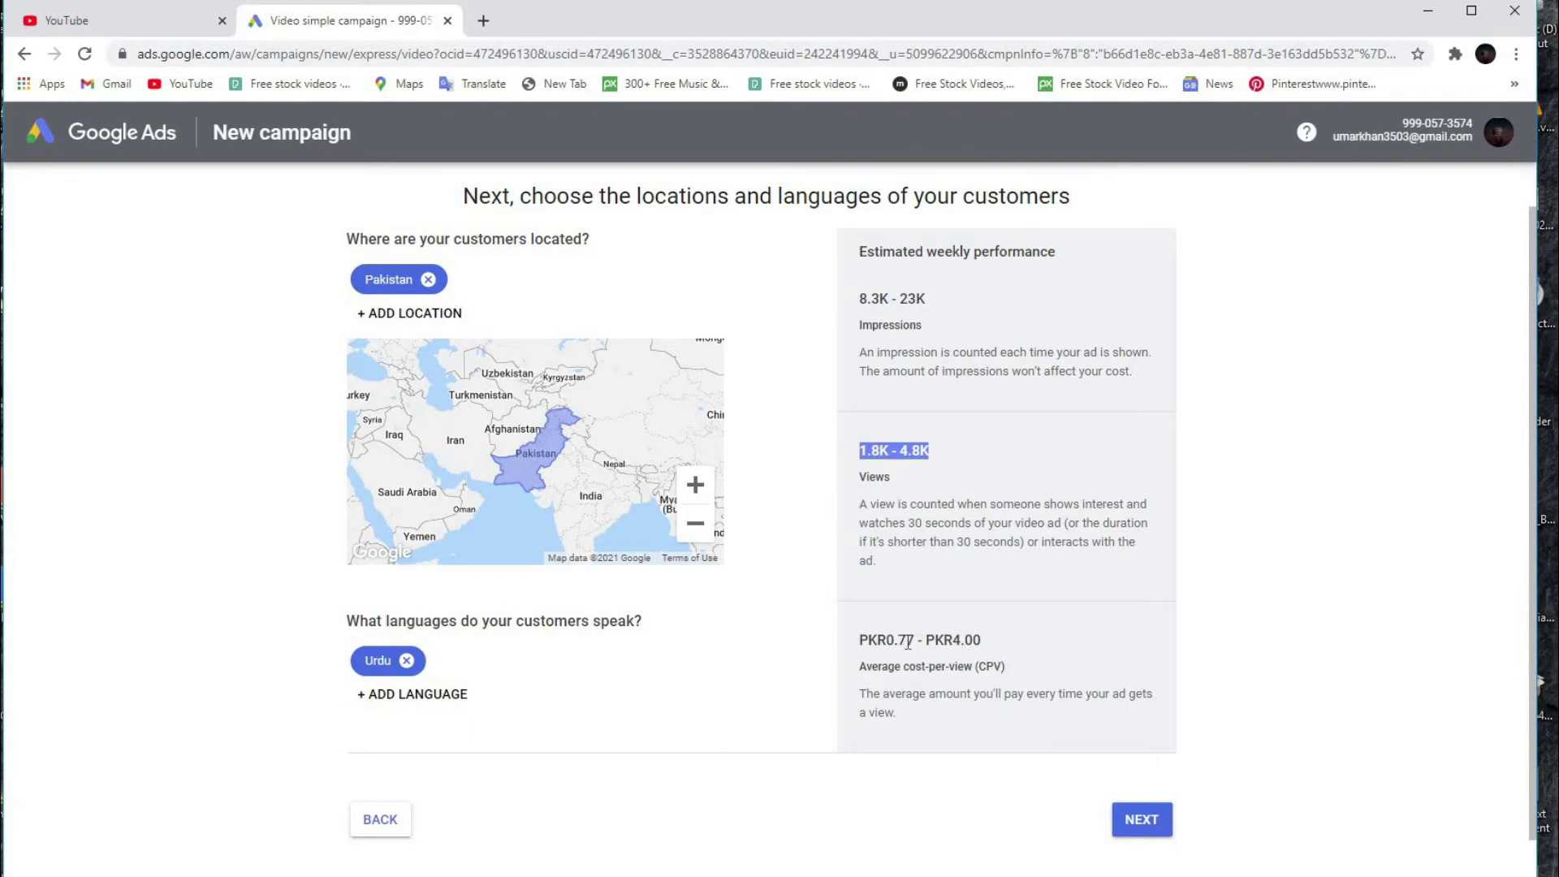
{"action": "left_click_drag", "start_coordinate": [914, 641], "coordinate": [898, 641]}
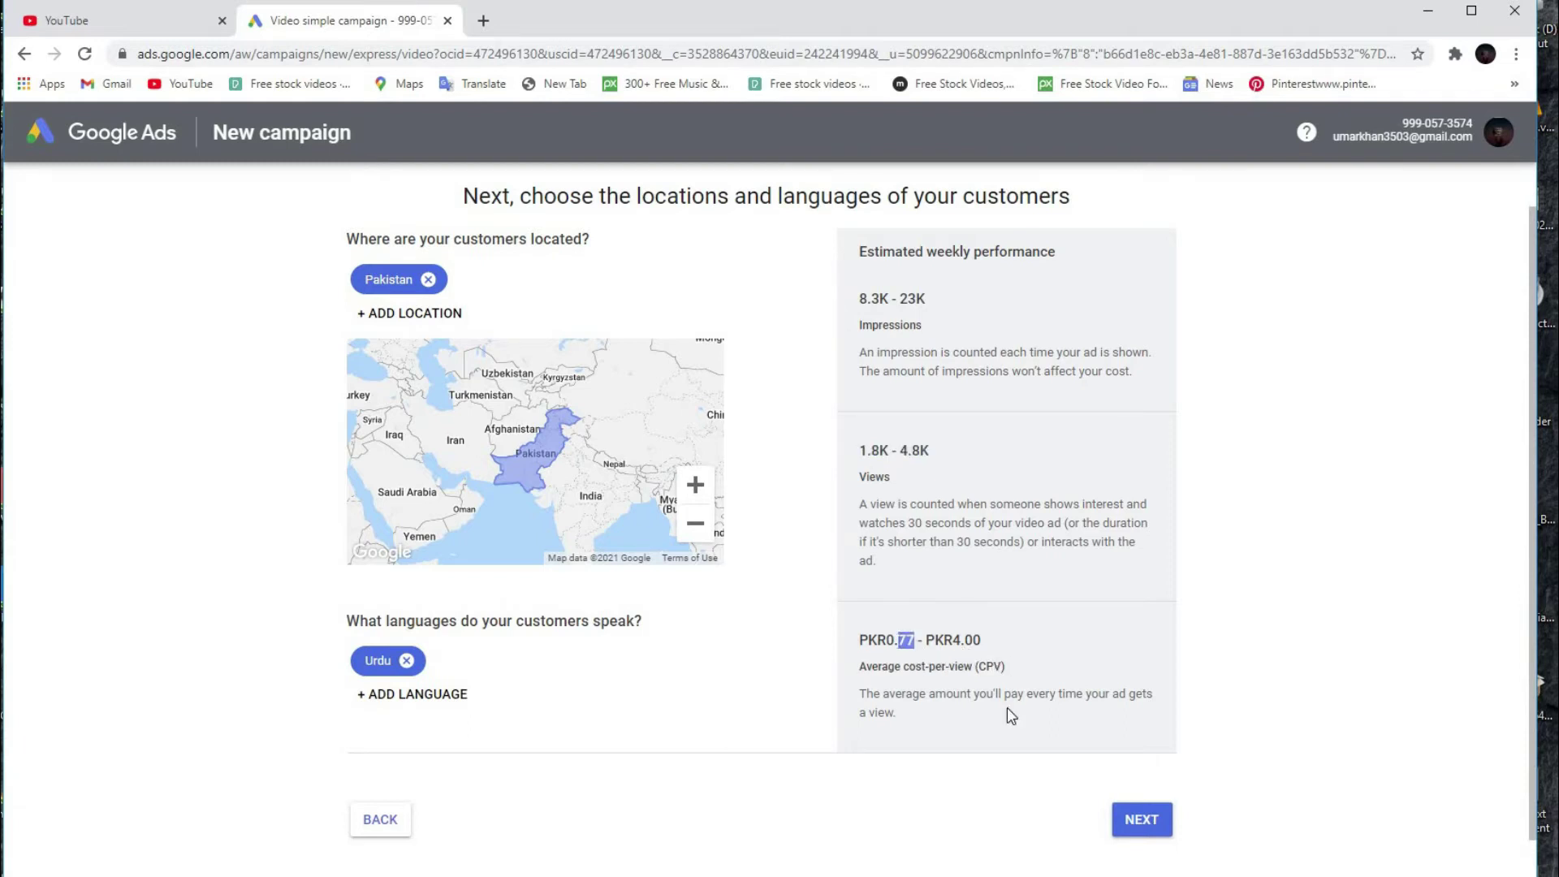
{"action": "left_click", "coordinate": [1150, 822]}
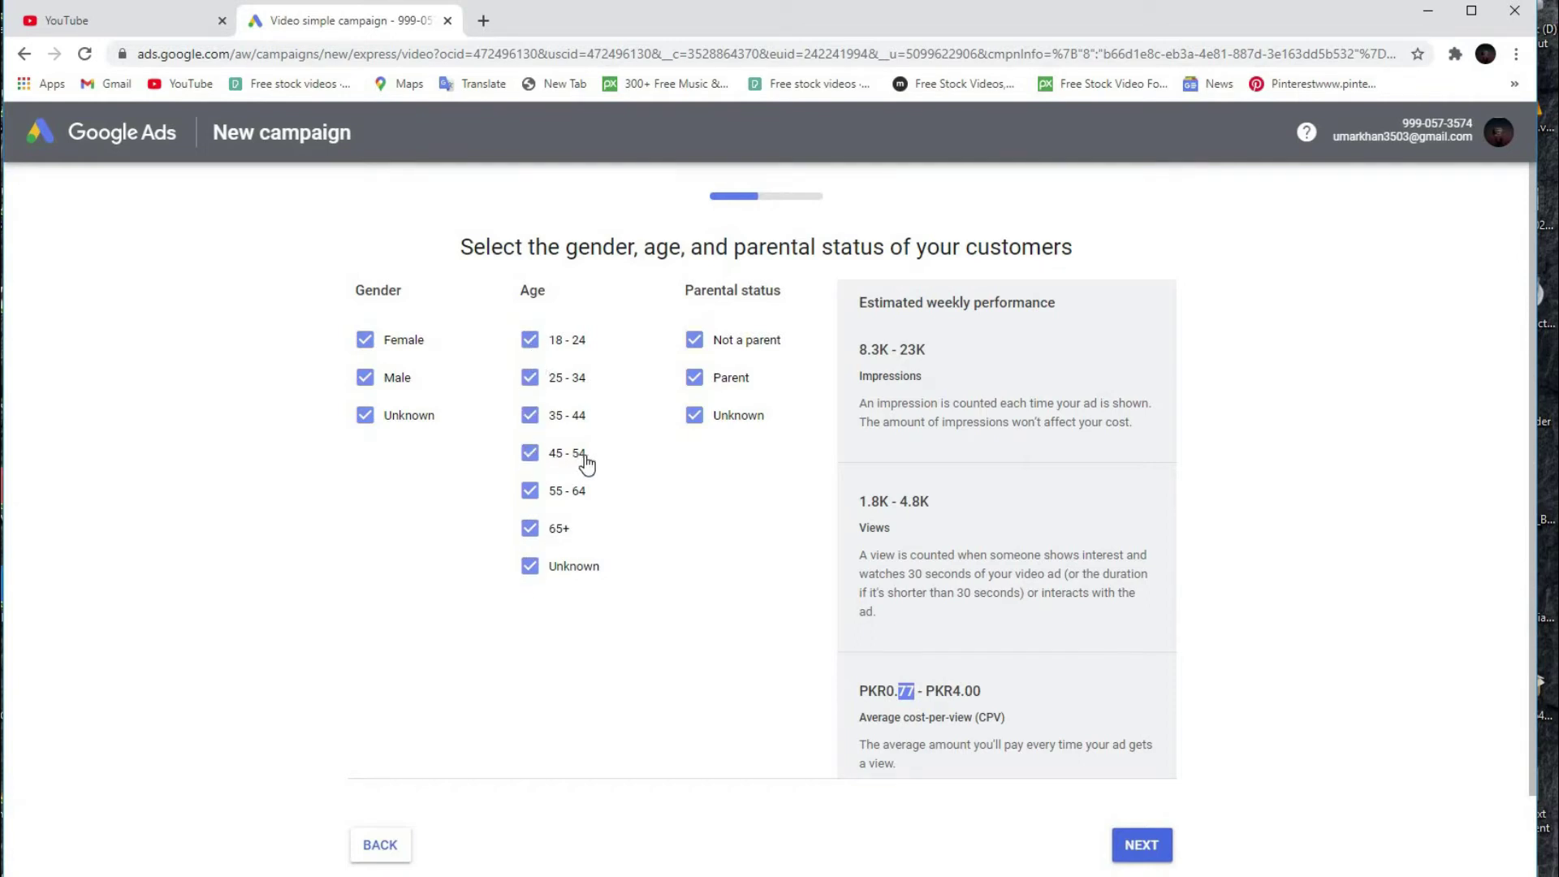
Step: Exclude ages 55 - 64, 65+ and Unknown and parental statuses Parent and Unknown, and continue to the customer interests
{"action": "left_click", "coordinate": [532, 492]}
{"action": "left_click", "coordinate": [529, 529]}
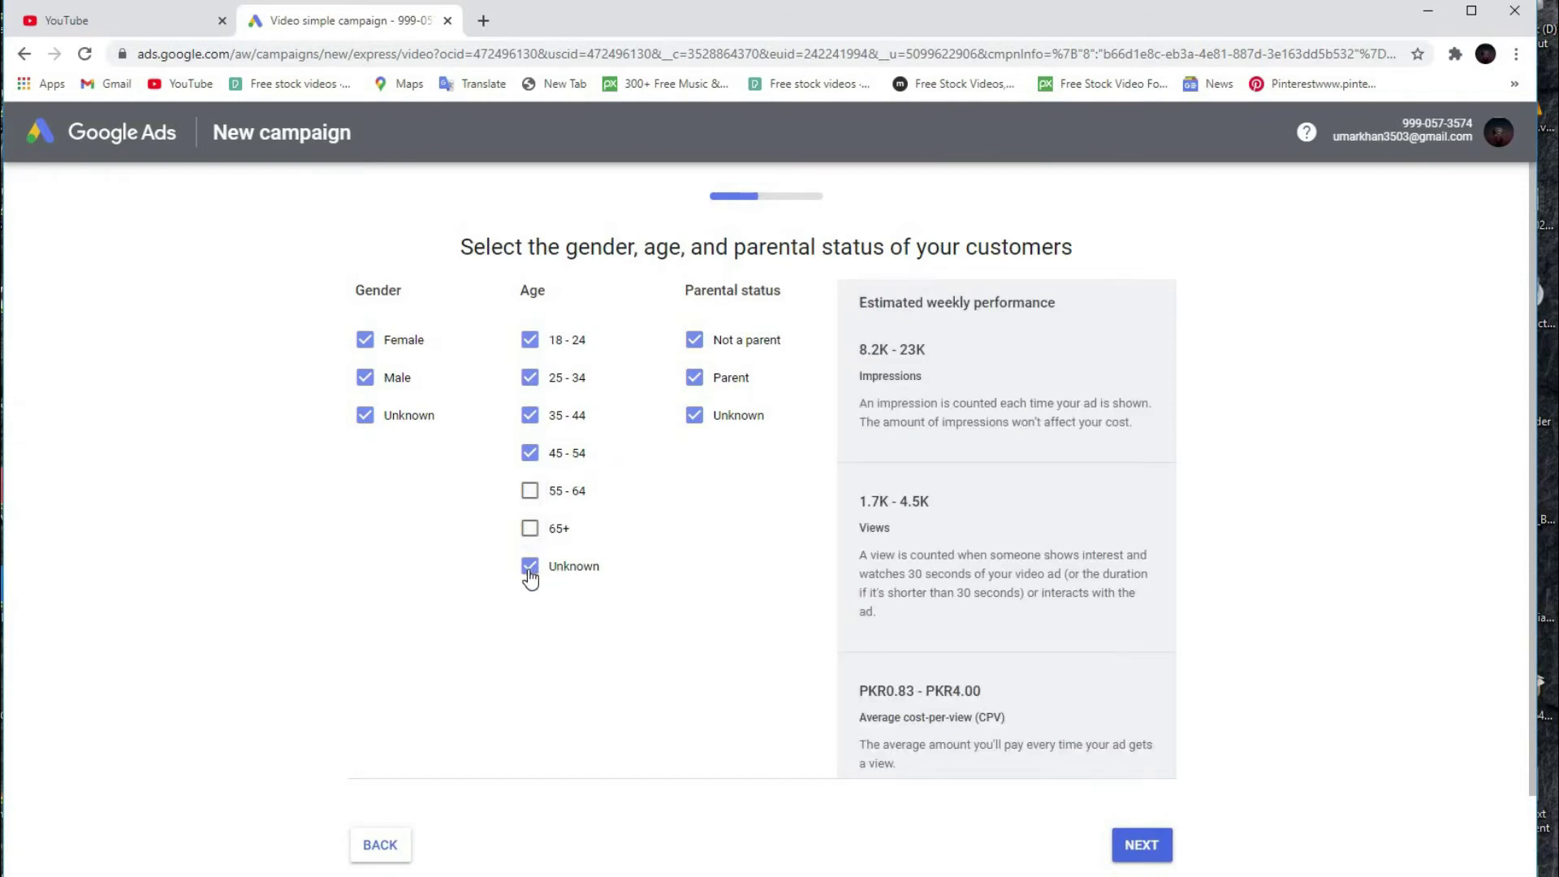
{"action": "left_click", "coordinate": [530, 569]}
{"action": "left_click", "coordinate": [696, 416]}
{"action": "left_click", "coordinate": [695, 379]}
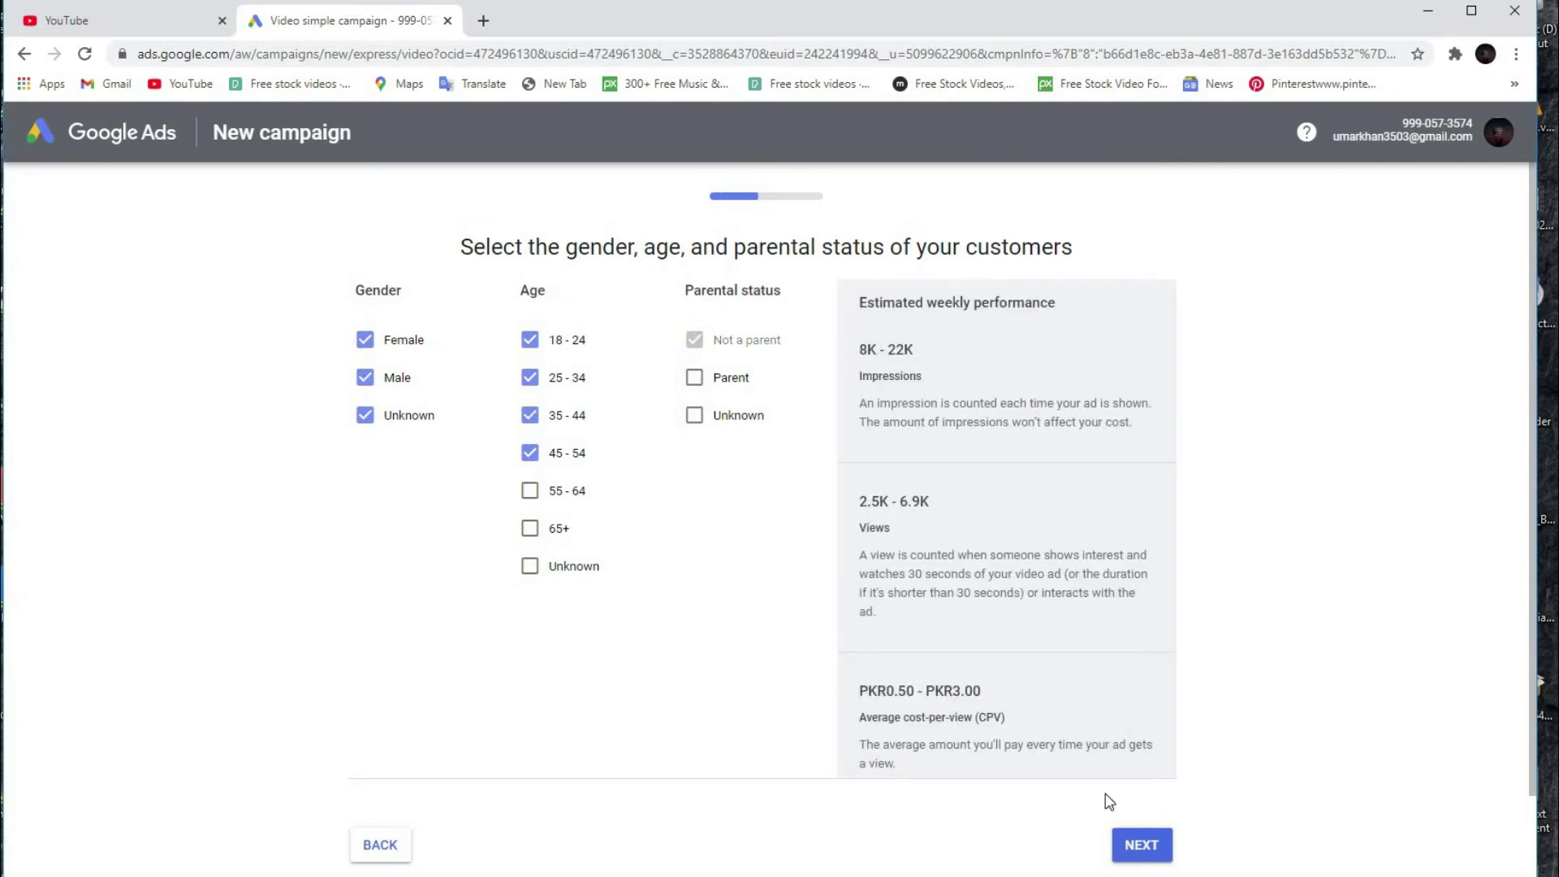
{"action": "scroll", "coordinate": [1096, 731], "scroll_direction": "down", "scroll_amount": 1}
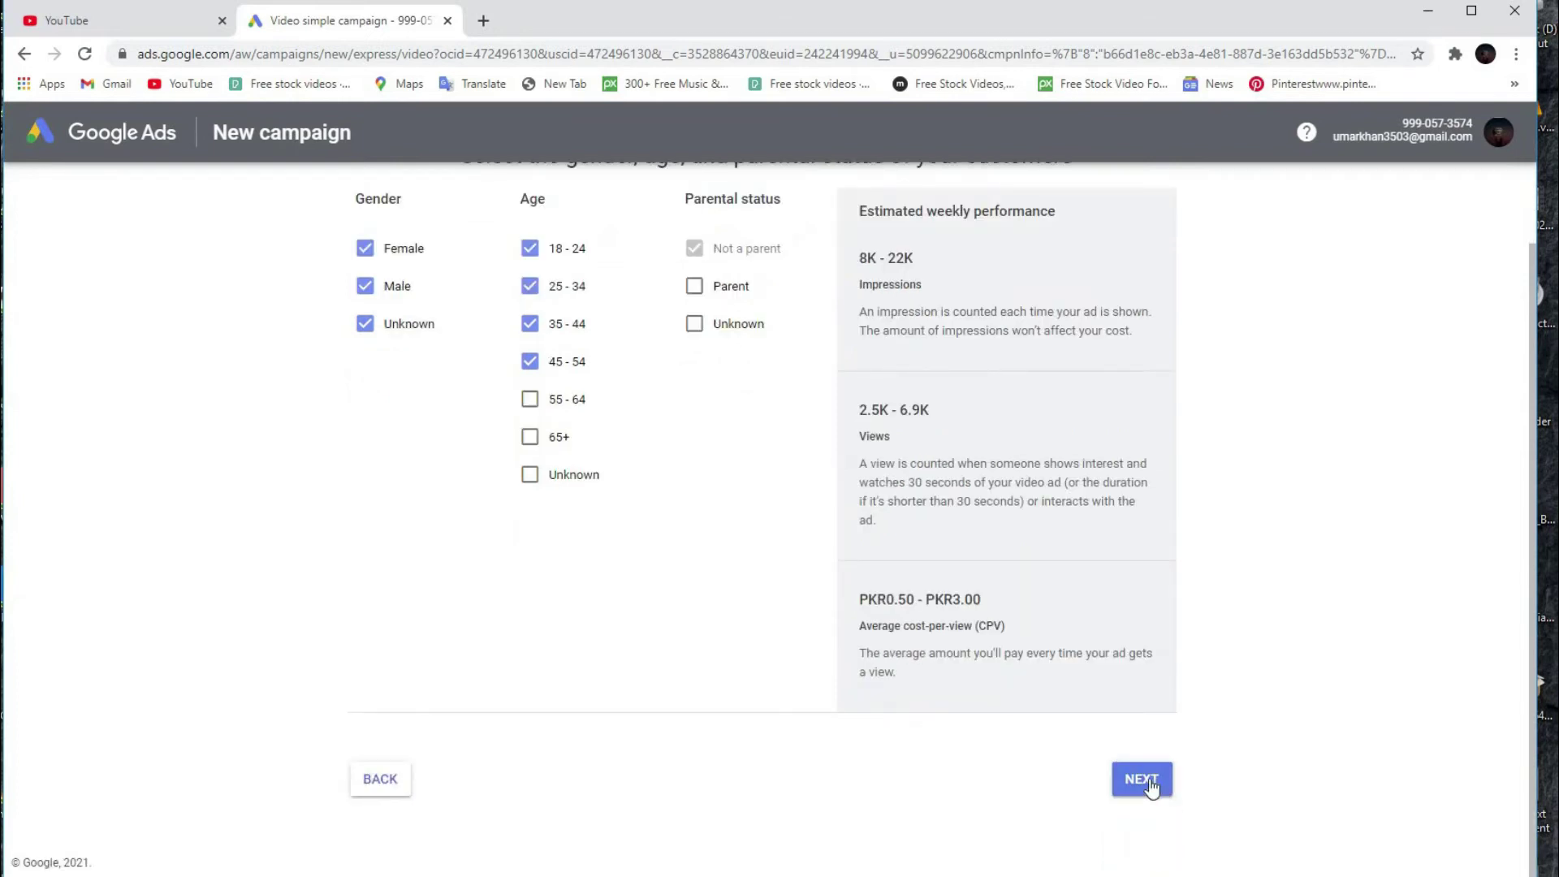
{"action": "left_click", "coordinate": [1146, 781]}
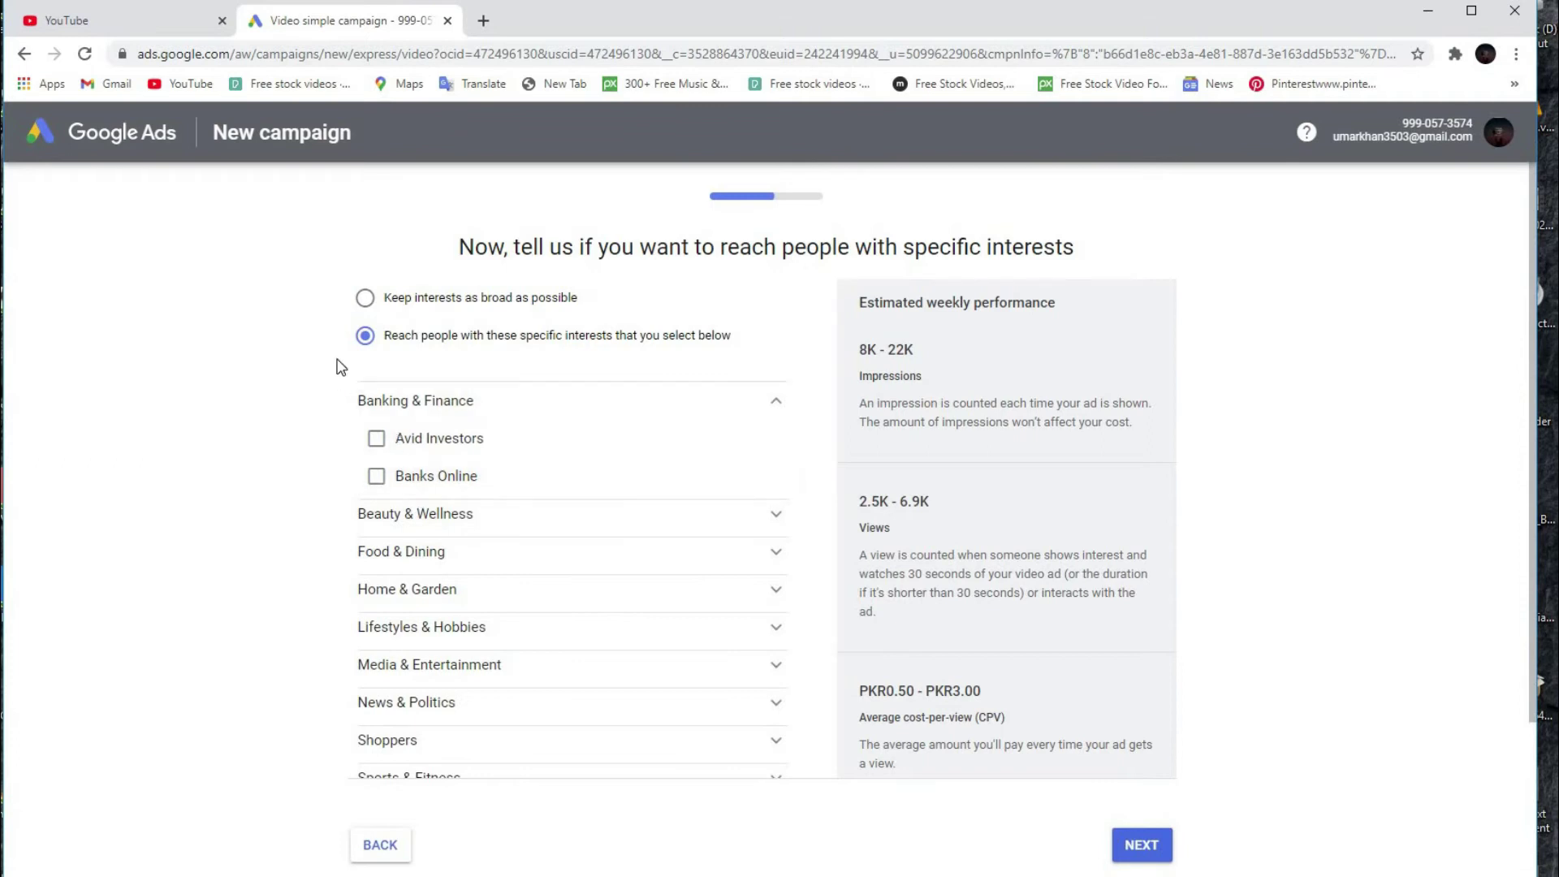
Step: Keep the customer interests as broad as possible and continue to the budget
{"action": "left_click", "coordinate": [370, 299]}
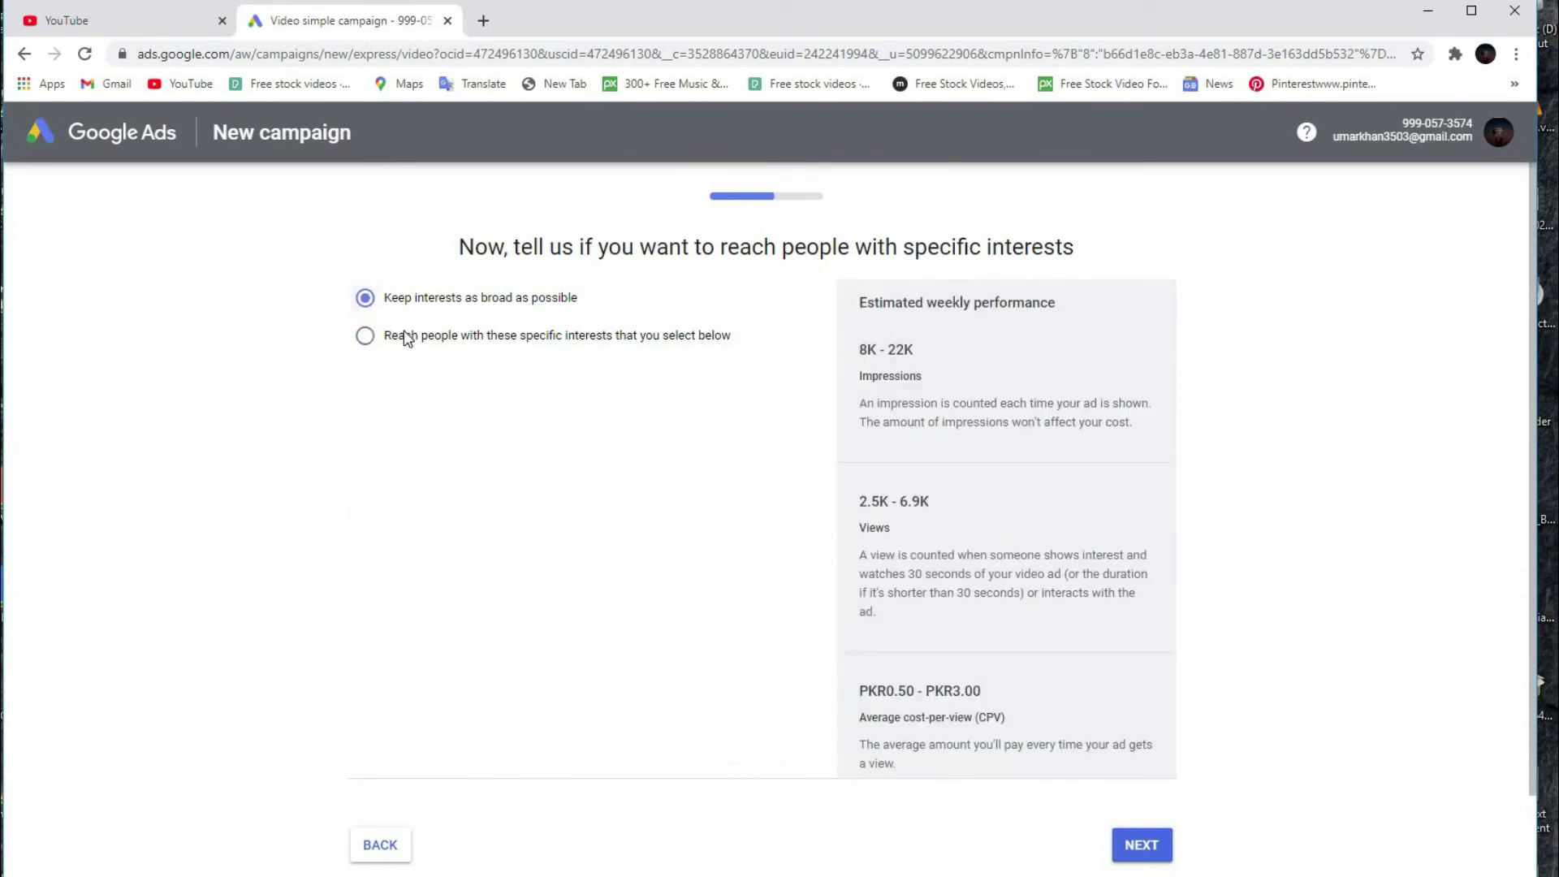
{"action": "left_click", "coordinate": [1141, 847]}
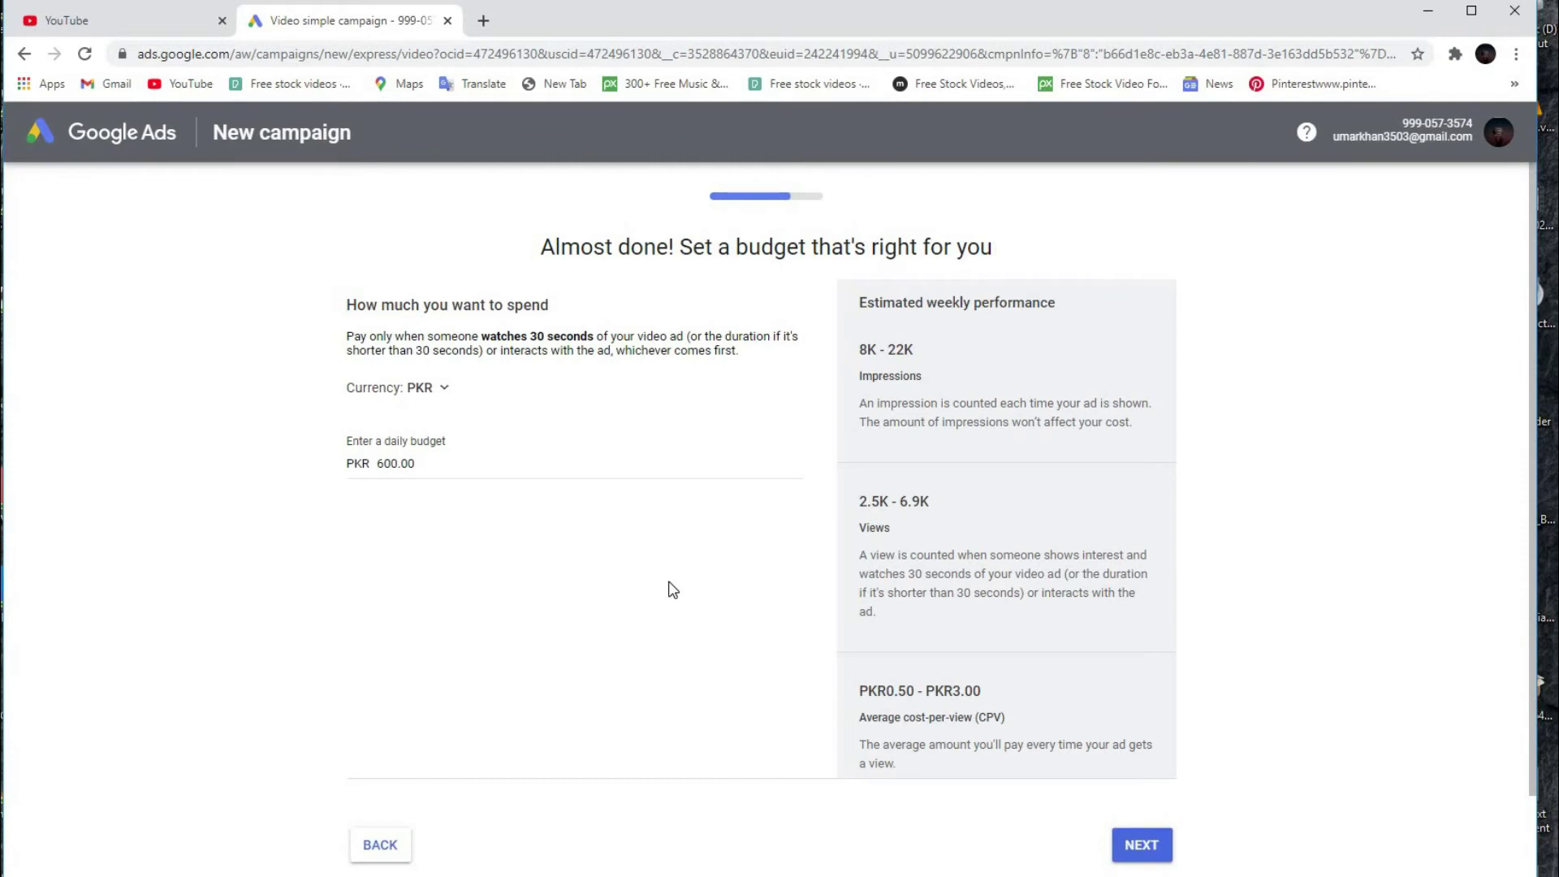
Step: Try daily budgets of PKR 5 and PKR 10 and check the estimated weekly performance
{"action": "left_click", "coordinate": [447, 462]}
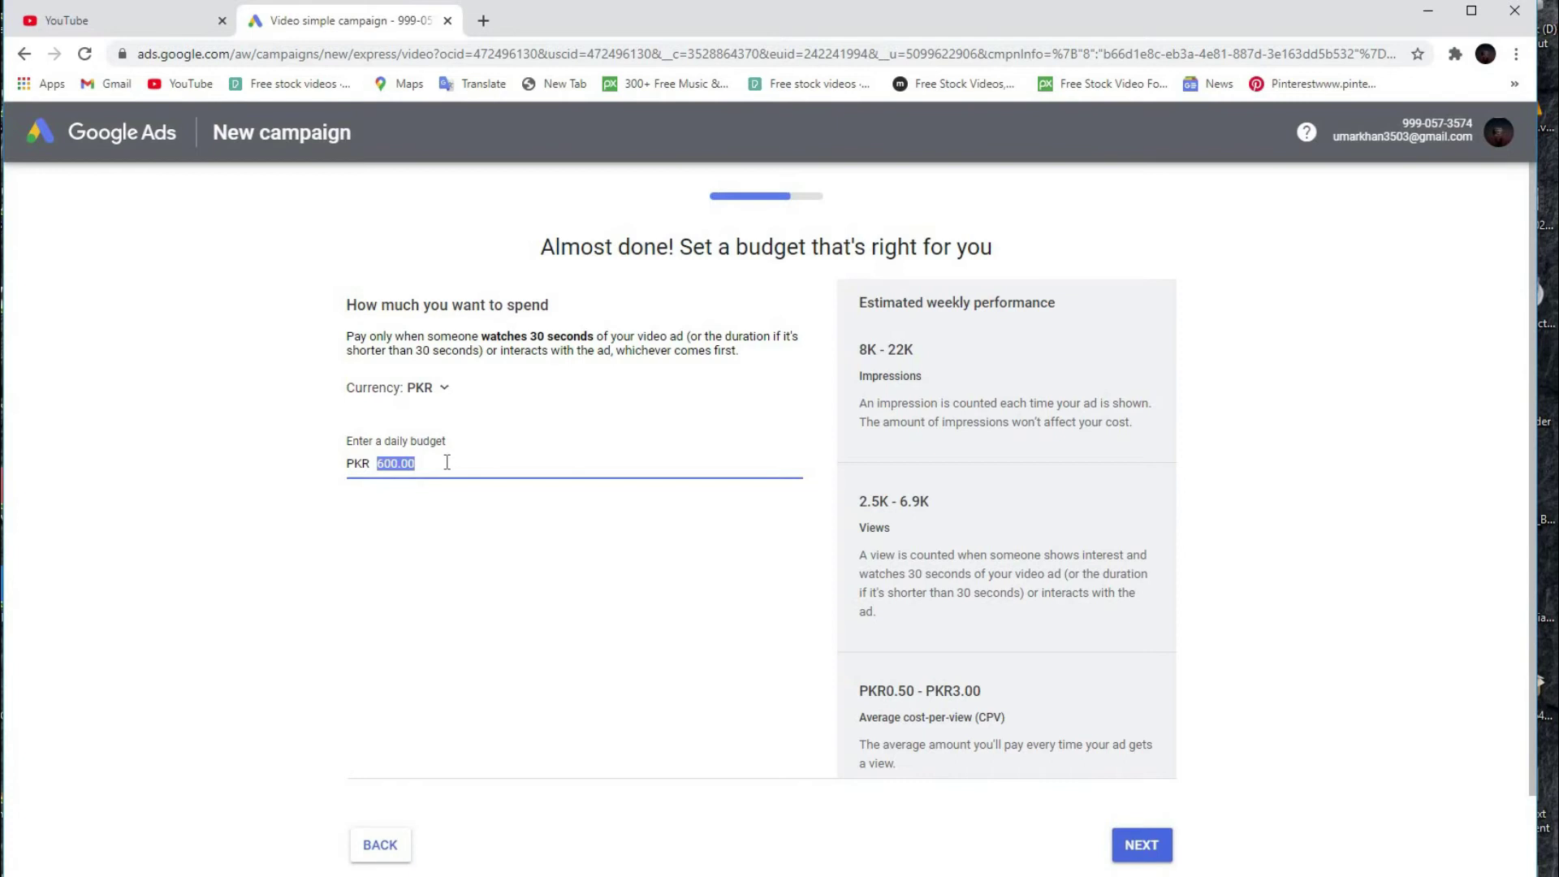
{"action": "type", "text": "5"}
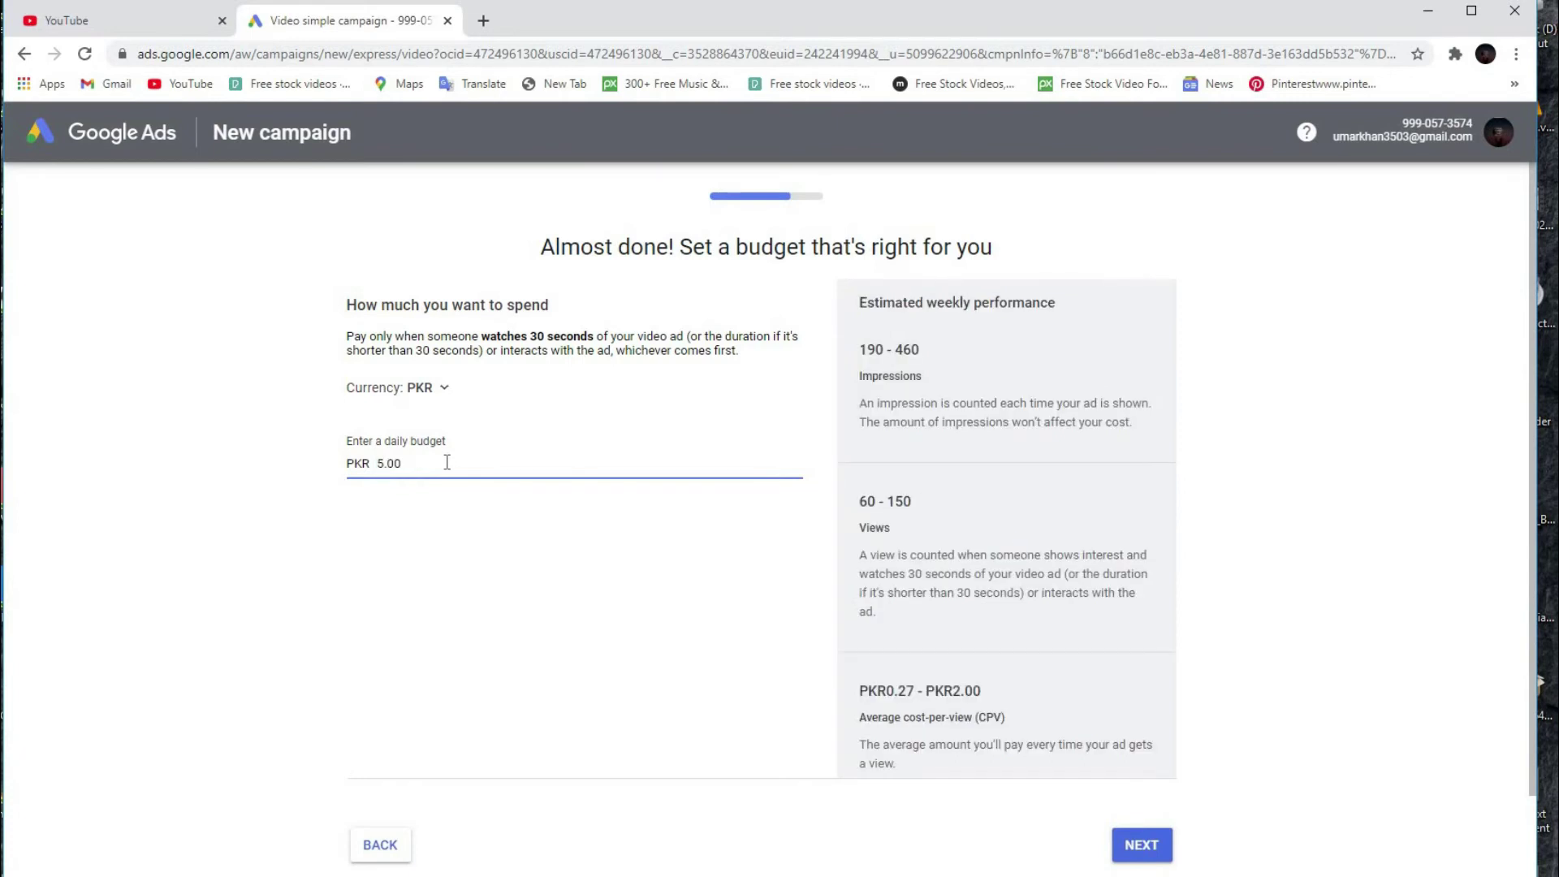
{"action": "key", "text": "BackSpace"}
{"action": "type", "text": "10"}
{"action": "scroll", "coordinate": [804, 454], "scroll_direction": "down", "scroll_amount": 2}
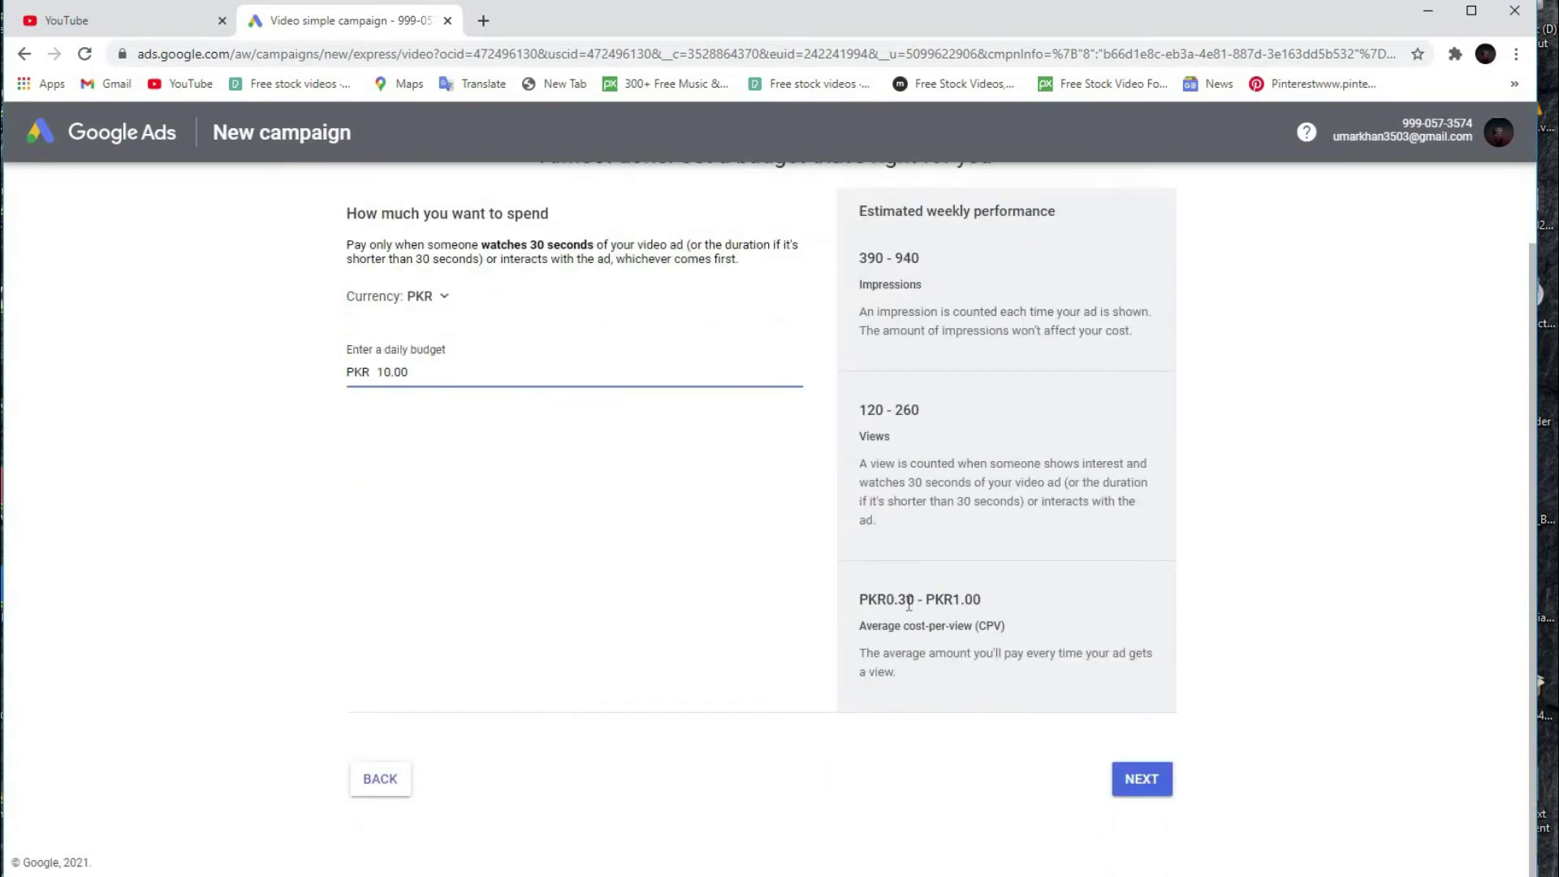
Step: Set the daily budget to PKR 50 and continue to the campaign review
{"action": "double_click", "coordinate": [393, 376]}
{"action": "left_click", "coordinate": [440, 368]}
{"action": "key", "text": "BackSpace"}
{"action": "key", "text": "BackSpace"}
{"action": "type", "text": "50"}
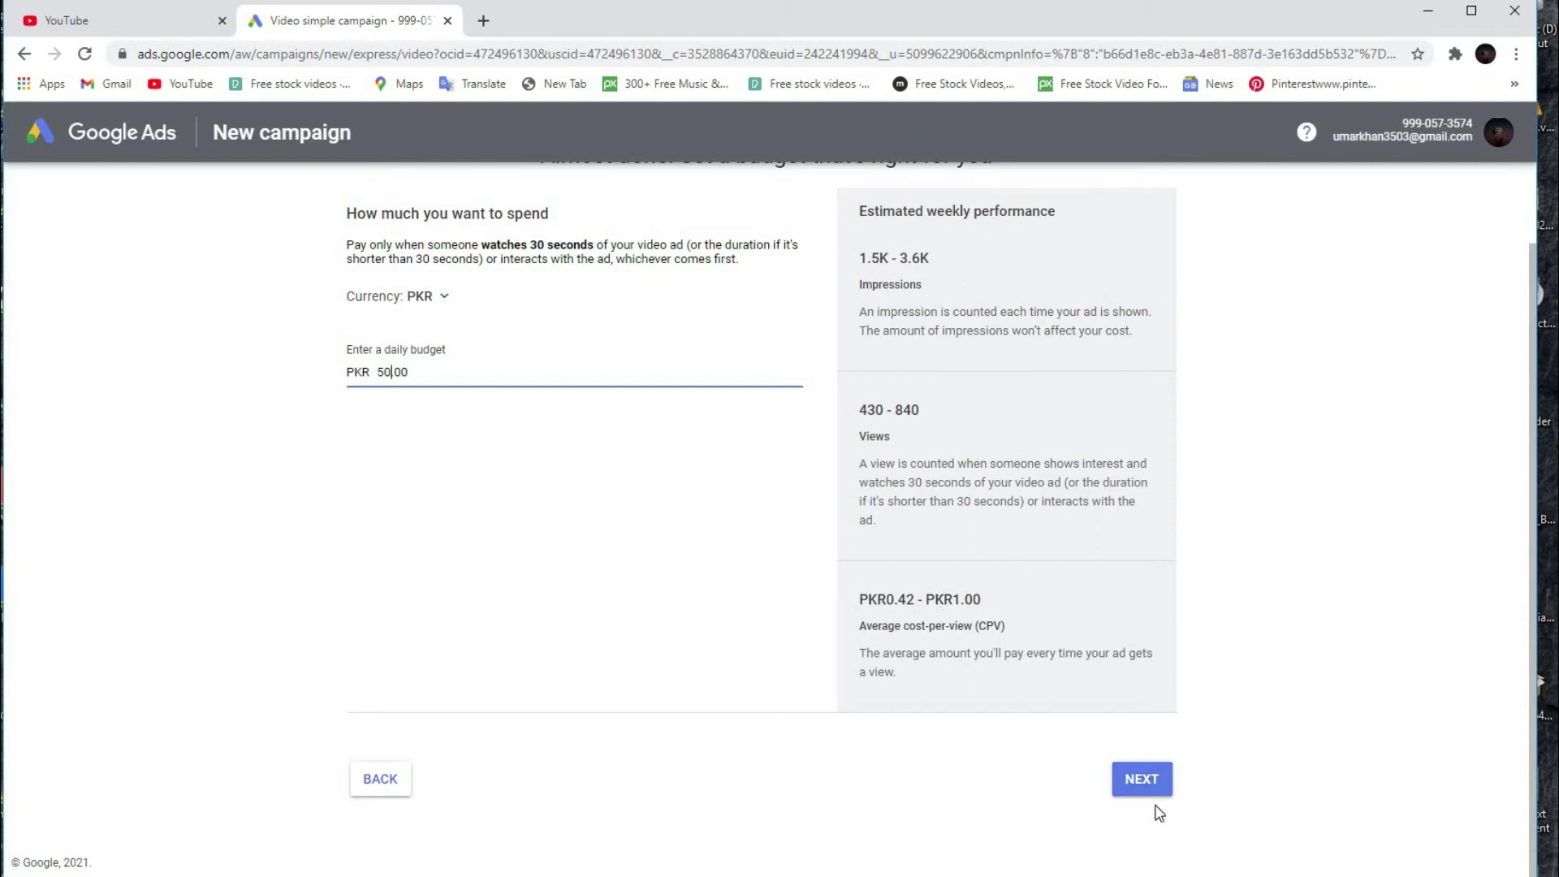
{"action": "left_click", "coordinate": [1142, 781]}
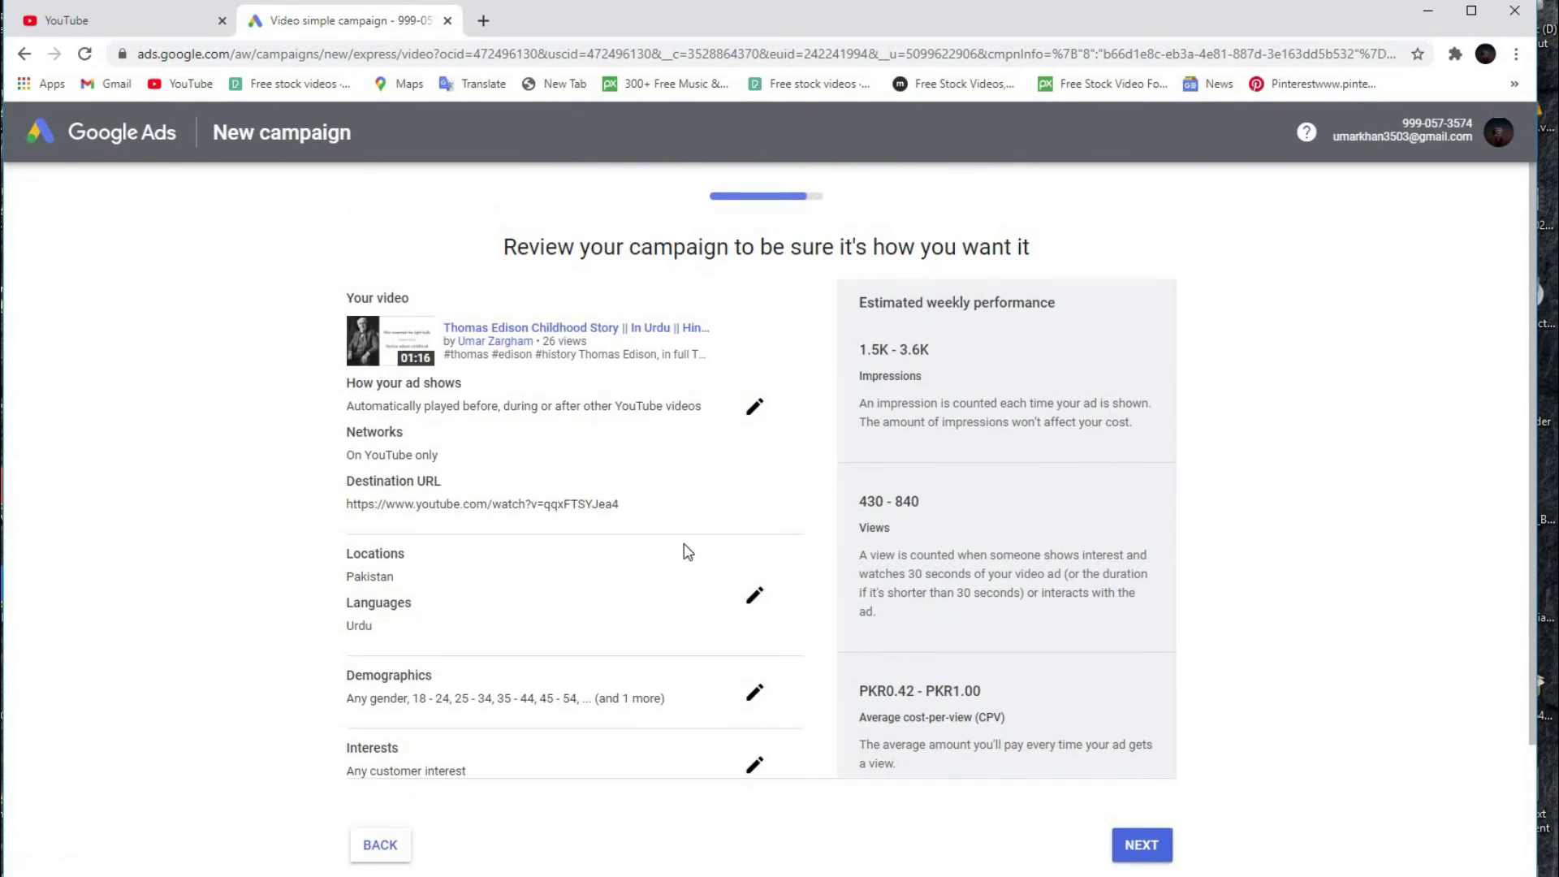
Step: Review and accept the campaign settings, and opt in to performance tips and promotional offers in the payment info
{"action": "scroll", "coordinate": [763, 456], "scroll_direction": "down", "scroll_amount": 2}
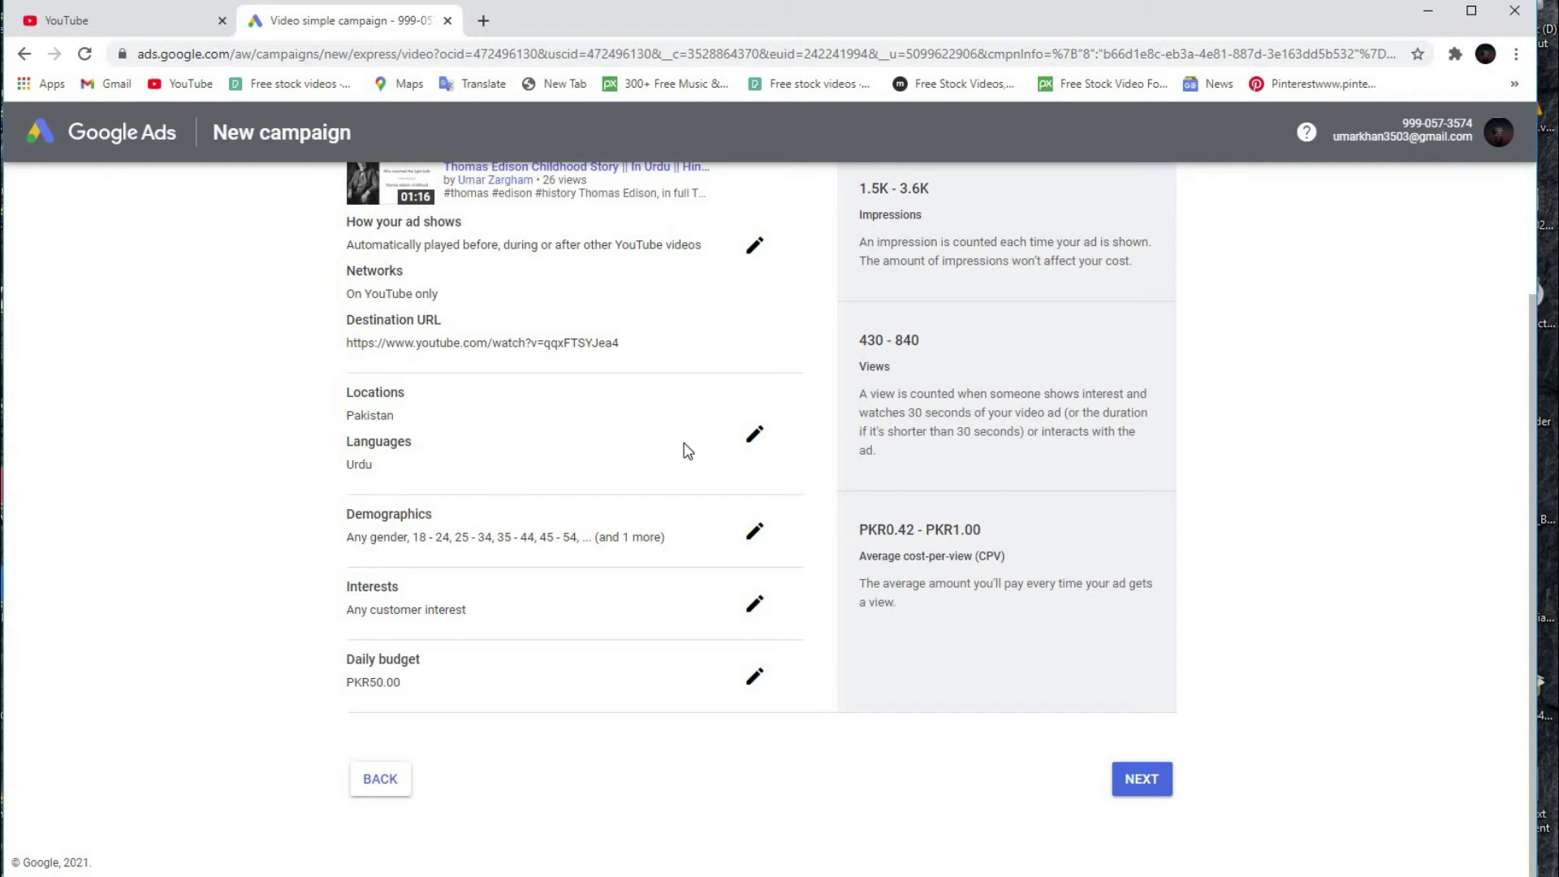
{"action": "left_click", "coordinate": [1142, 782]}
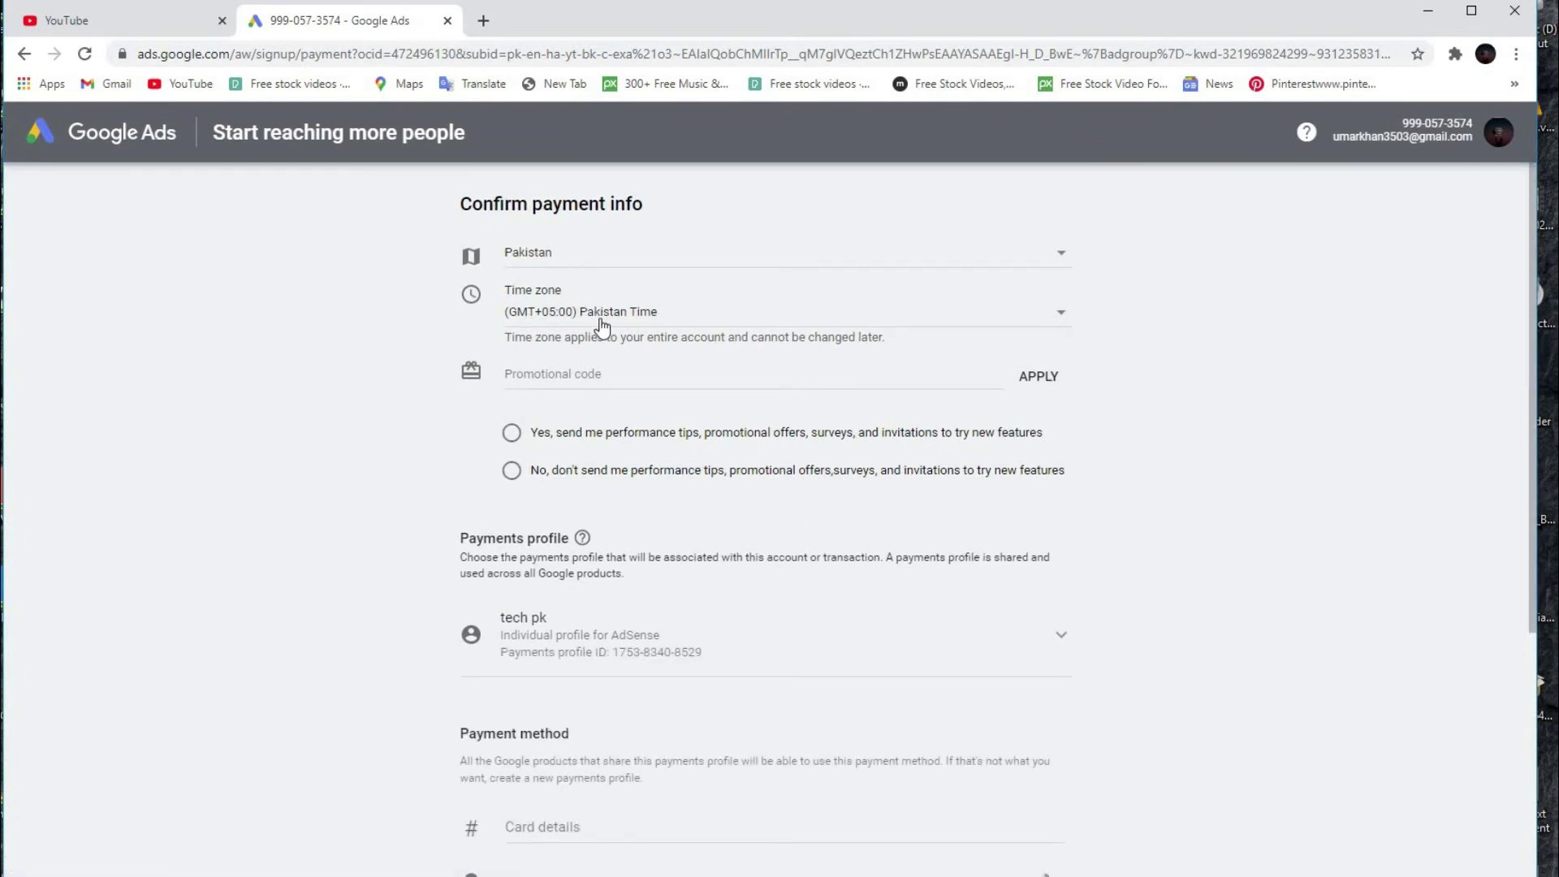
{"action": "left_click", "coordinate": [511, 434]}
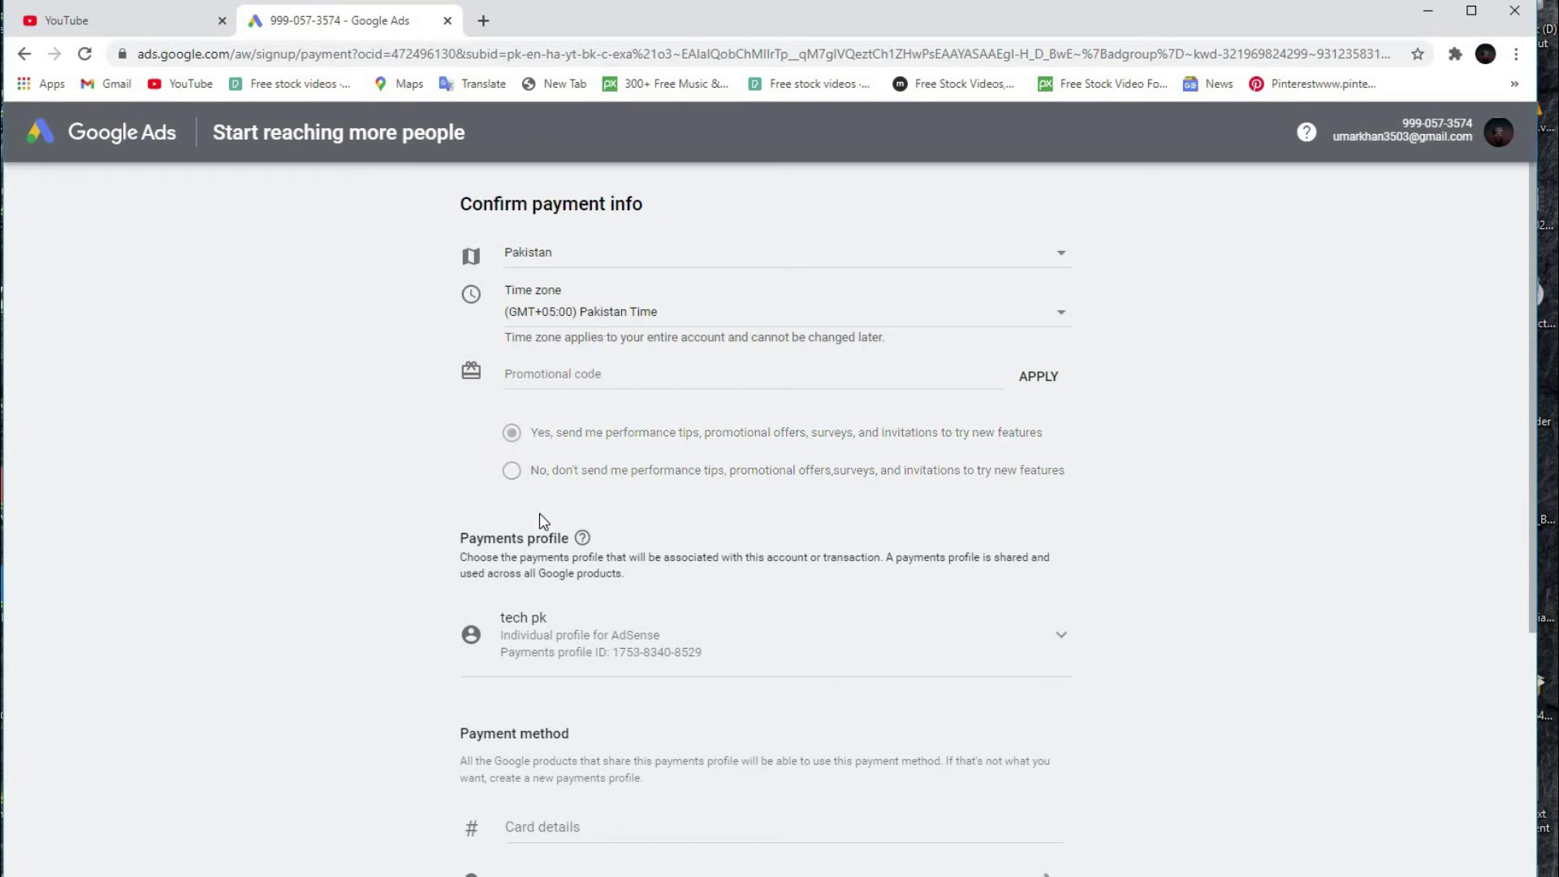
Step: Open the card details of the payment method and look over the card number, CVC, billing address and automatic payment fields
{"action": "scroll", "coordinate": [568, 658], "scroll_direction": "down", "scroll_amount": 3}
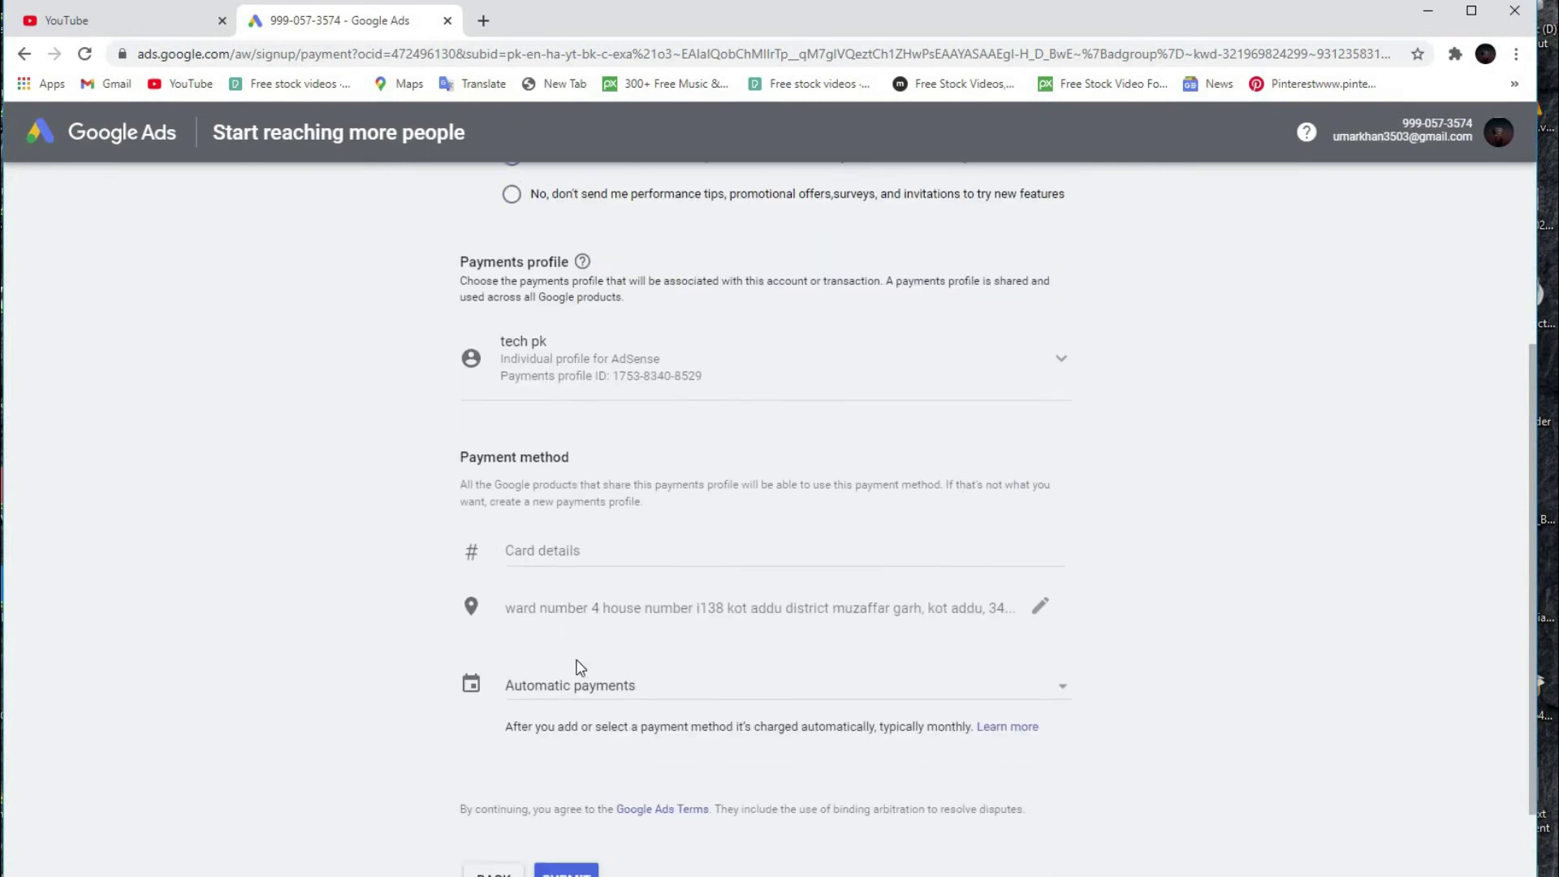
{"action": "double_click", "coordinate": [549, 552]}
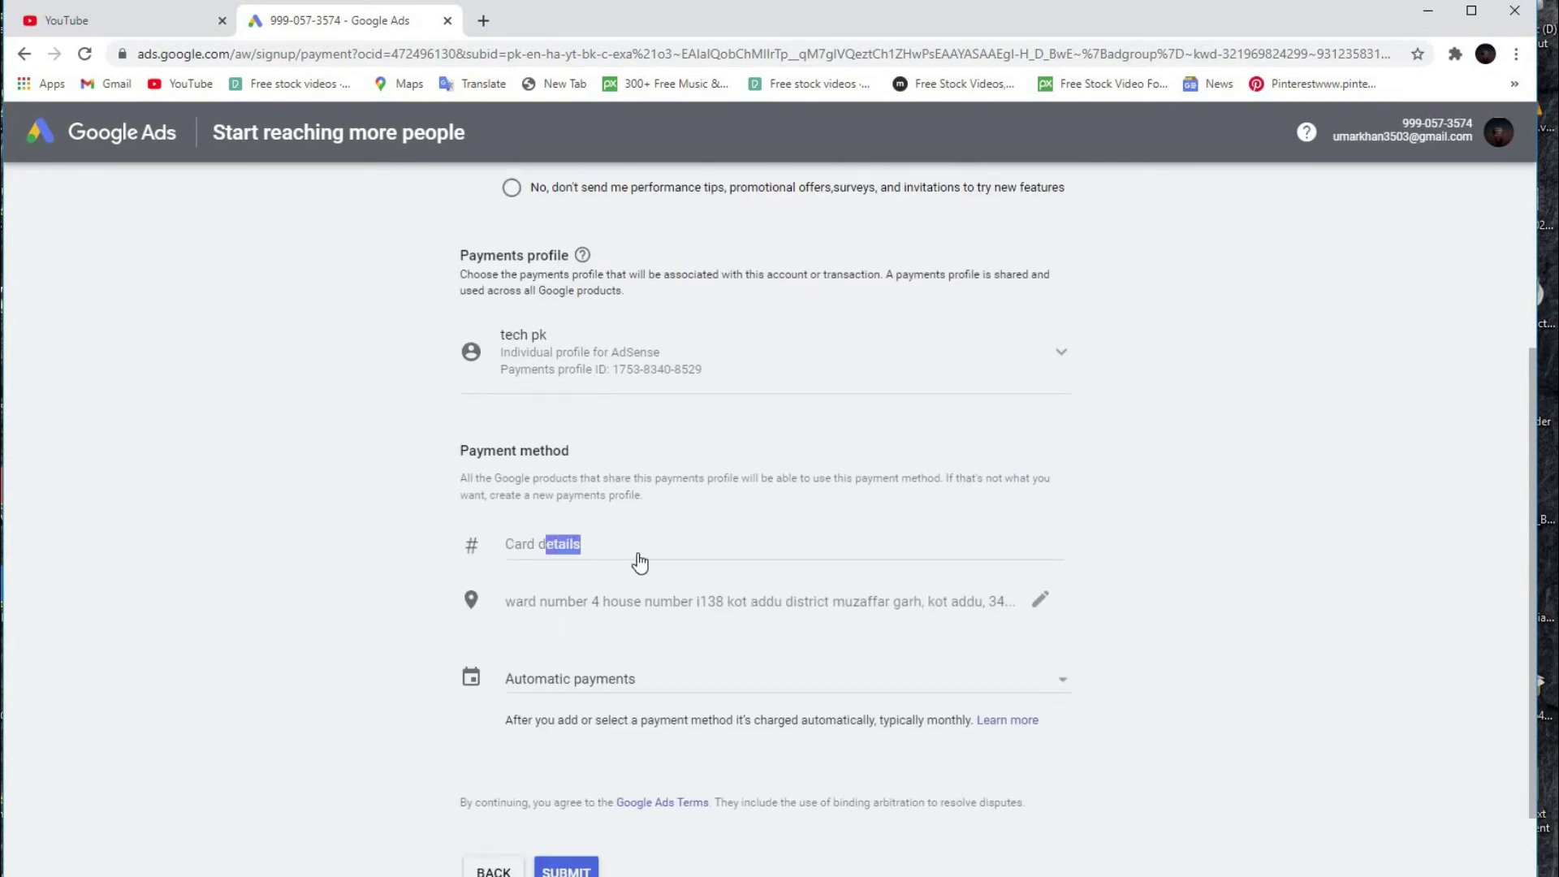
{"action": "left_click", "coordinate": [558, 552]}
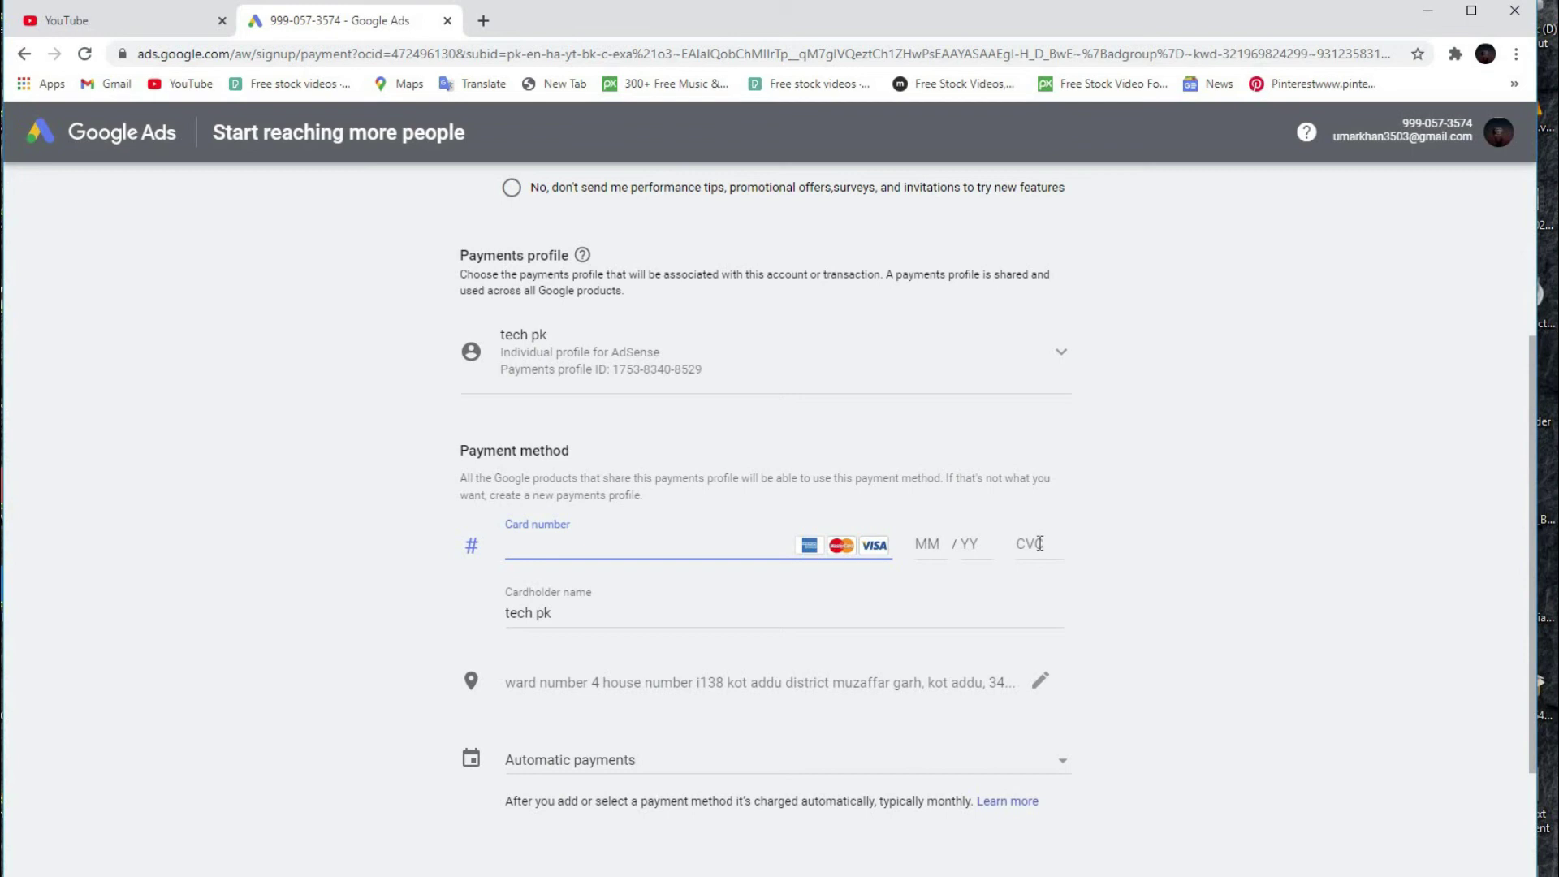
{"action": "left_click_drag", "start_coordinate": [1013, 544], "coordinate": [1046, 544]}
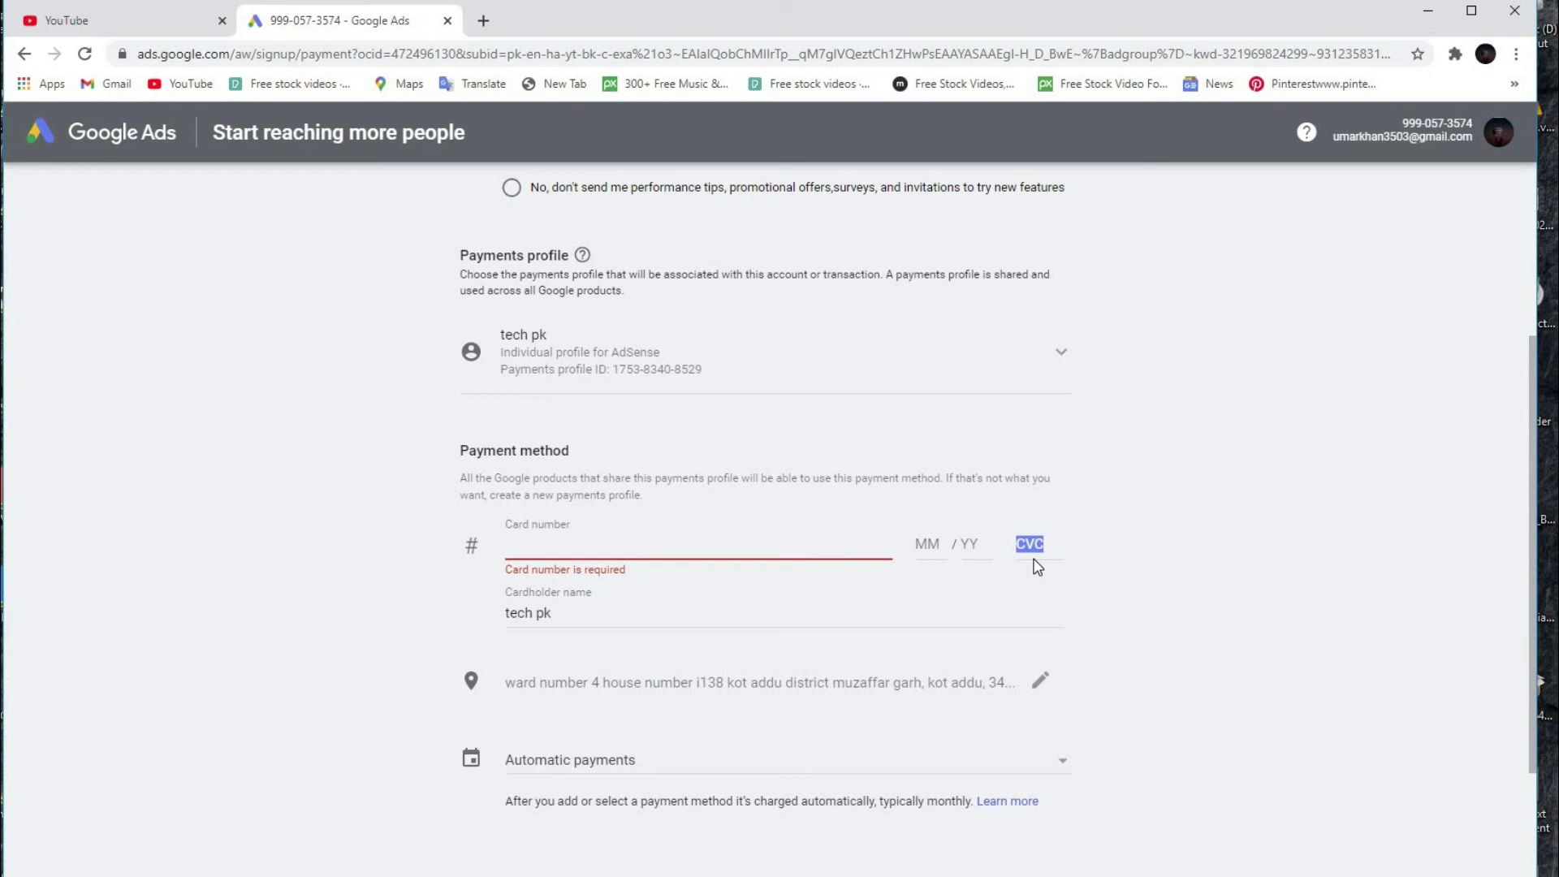
{"action": "left_click", "coordinate": [1039, 549]}
{"action": "scroll", "coordinate": [955, 553], "scroll_direction": "down", "scroll_amount": 2}
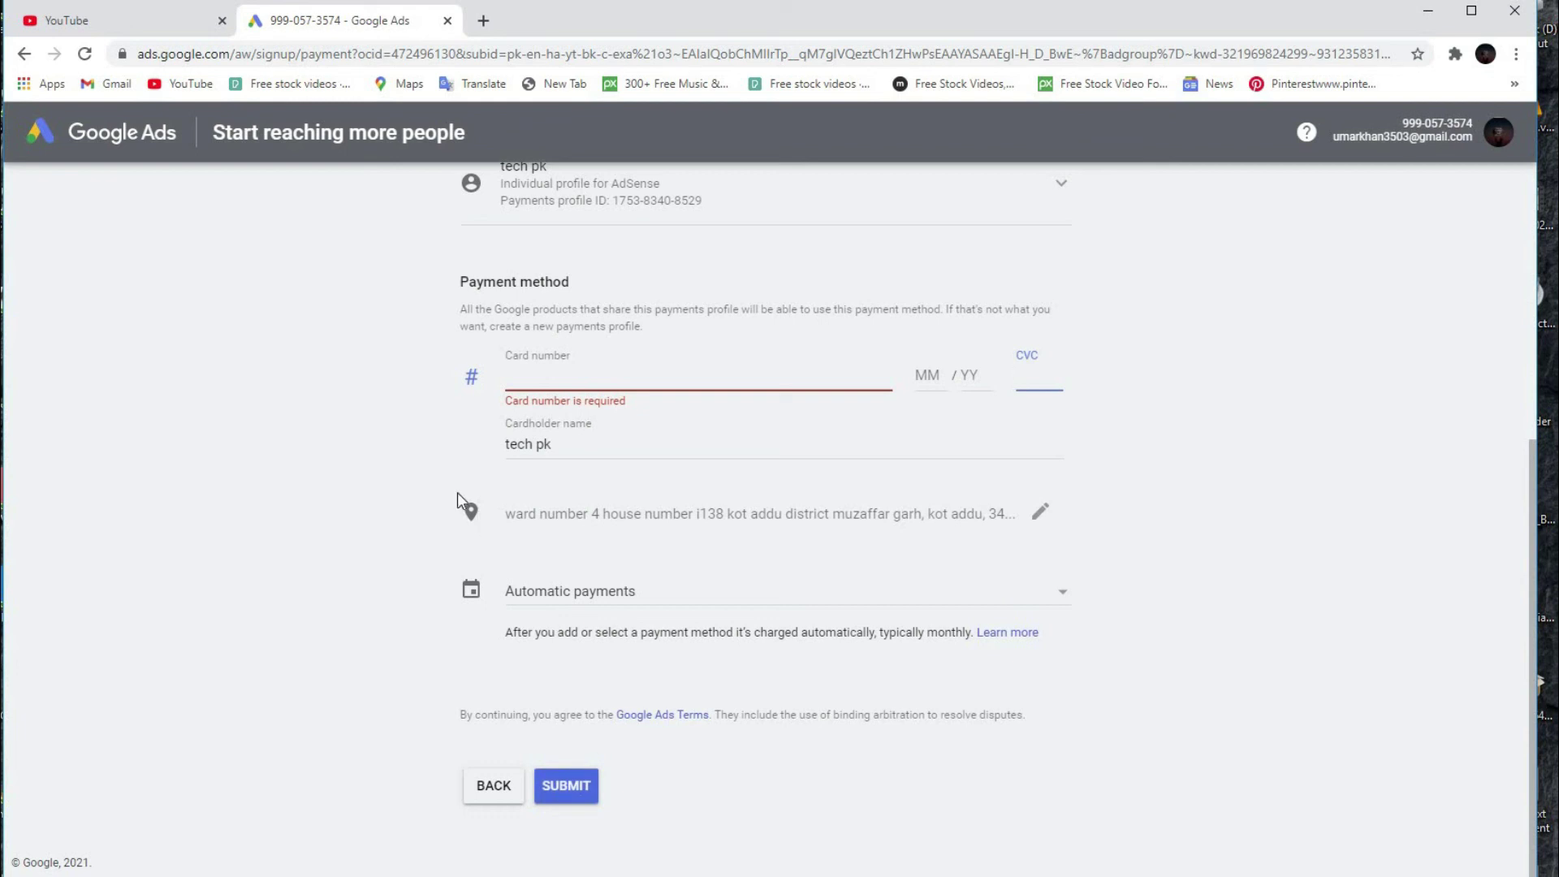
{"action": "scroll", "coordinate": [439, 510], "scroll_direction": "up", "scroll_amount": 5}
{"action": "scroll", "coordinate": [585, 536], "scroll_direction": "down", "scroll_amount": 5}
Step: Switch to the YouTube channel page
{"action": "left_click", "coordinate": [163, 31]}
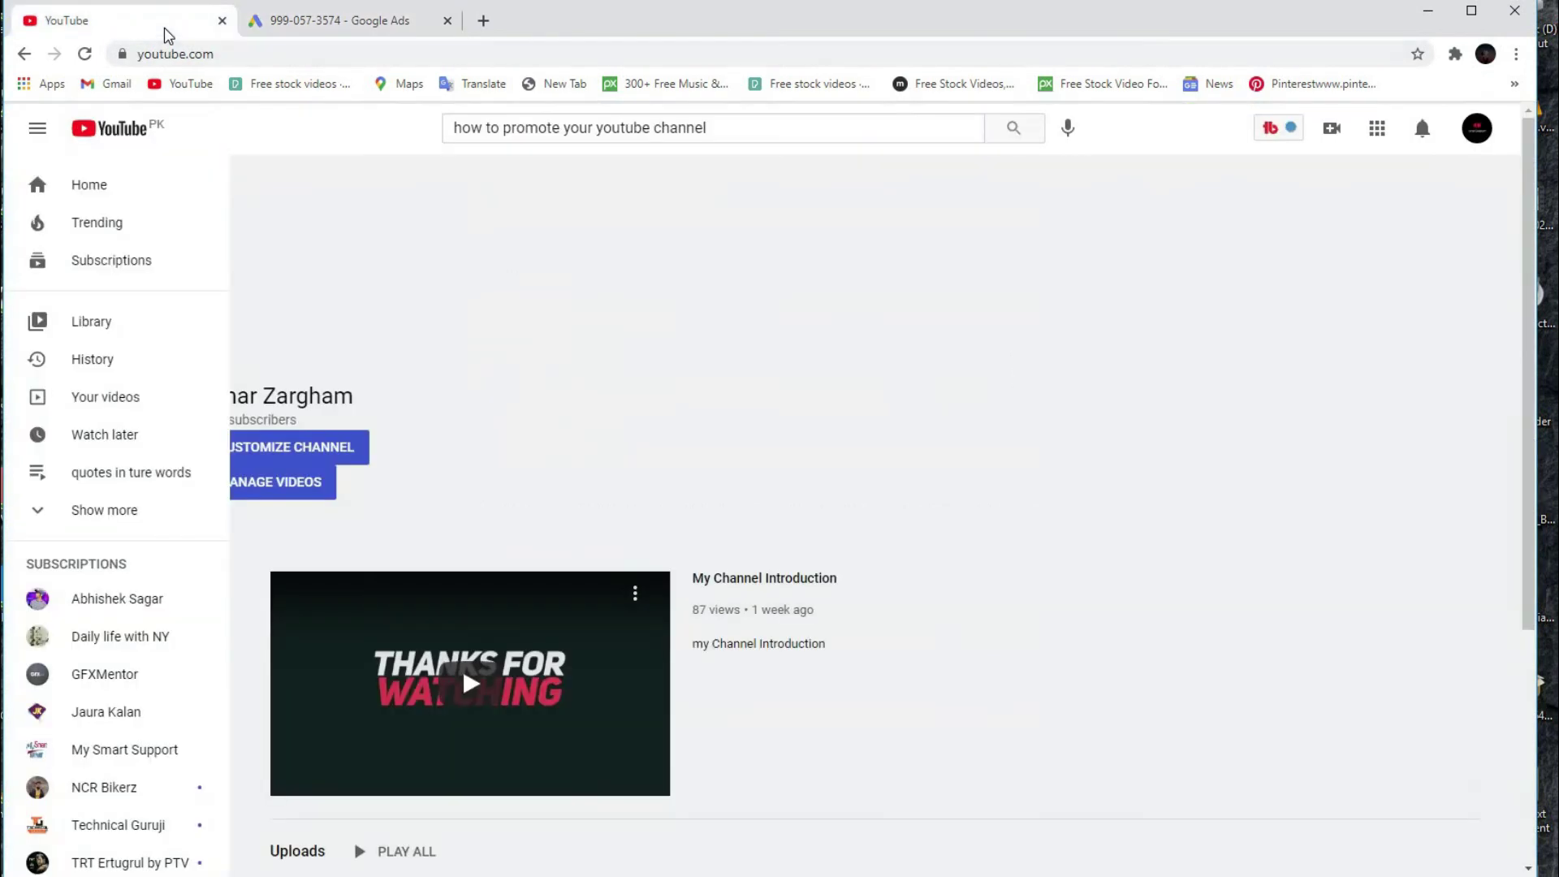